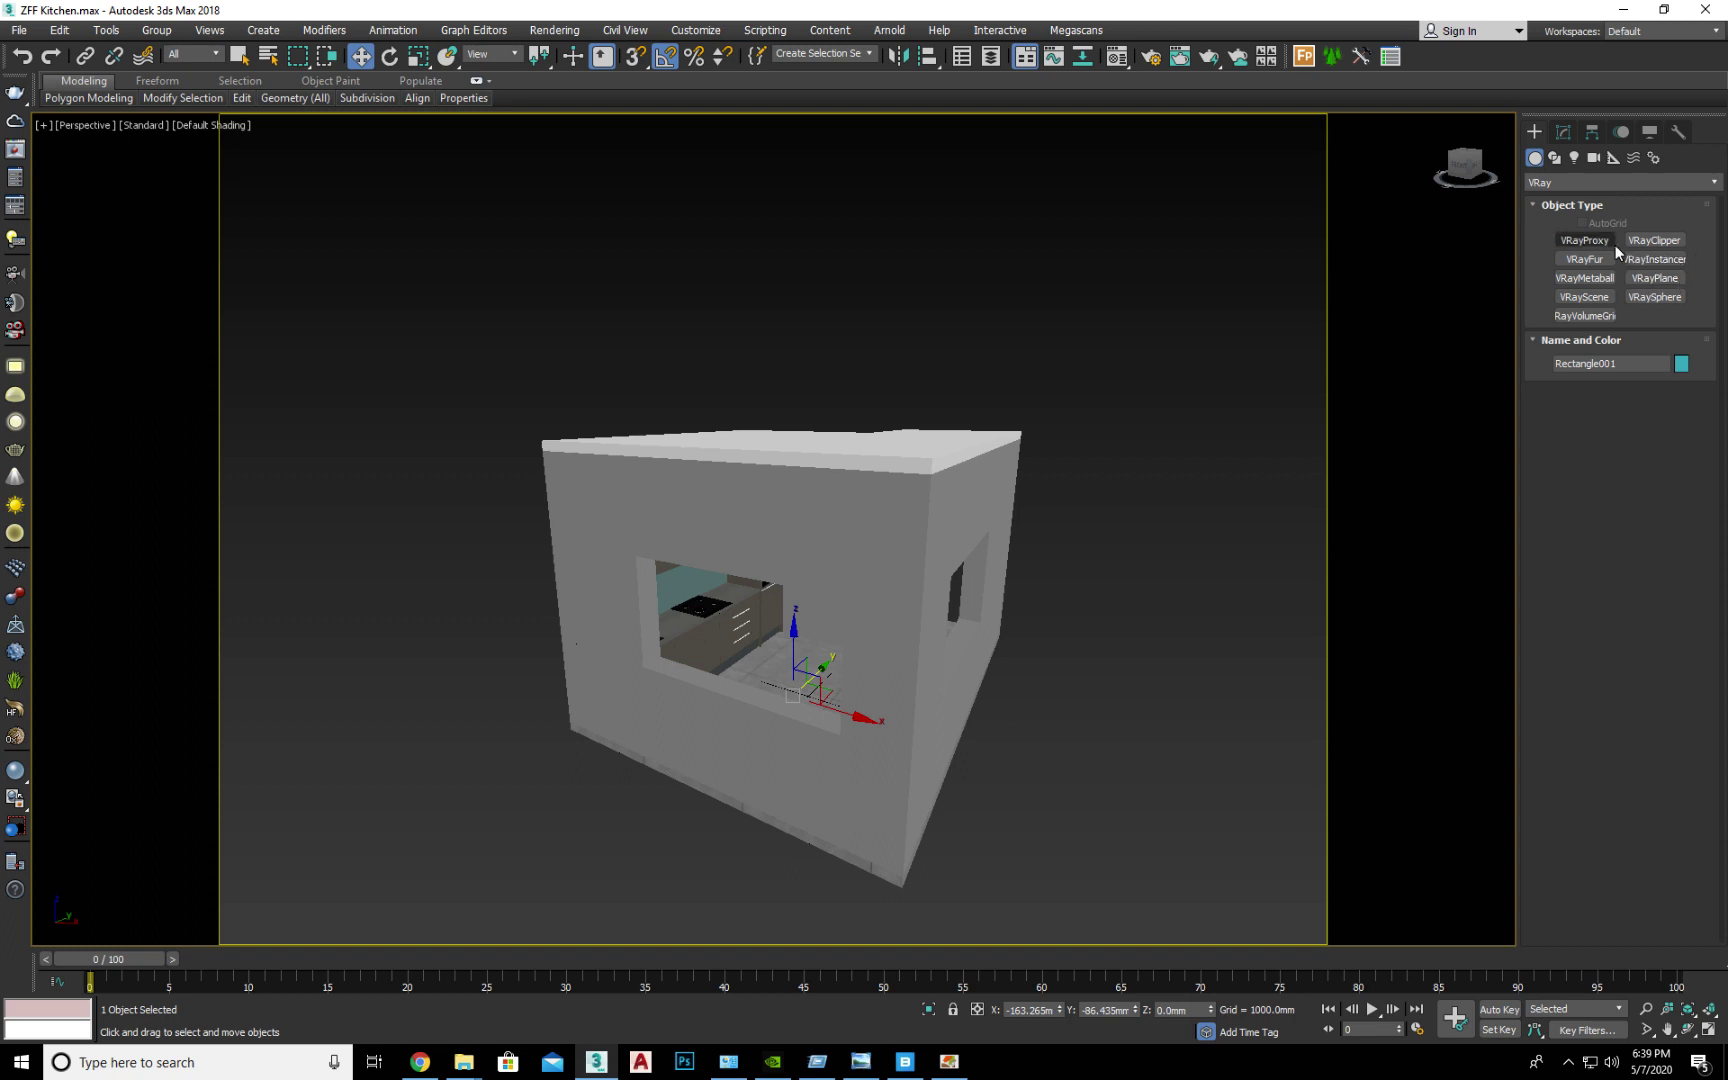
Create a VRayClipper on the ground beside the building's side wall.
click(1630, 244)
mouse_move(990, 594)
alt+middle_down()
mouse_move(1061, 552)
mouse_move(1018, 644)
mouse_move(976, 621)
alt+middle_up()
click(977, 621)
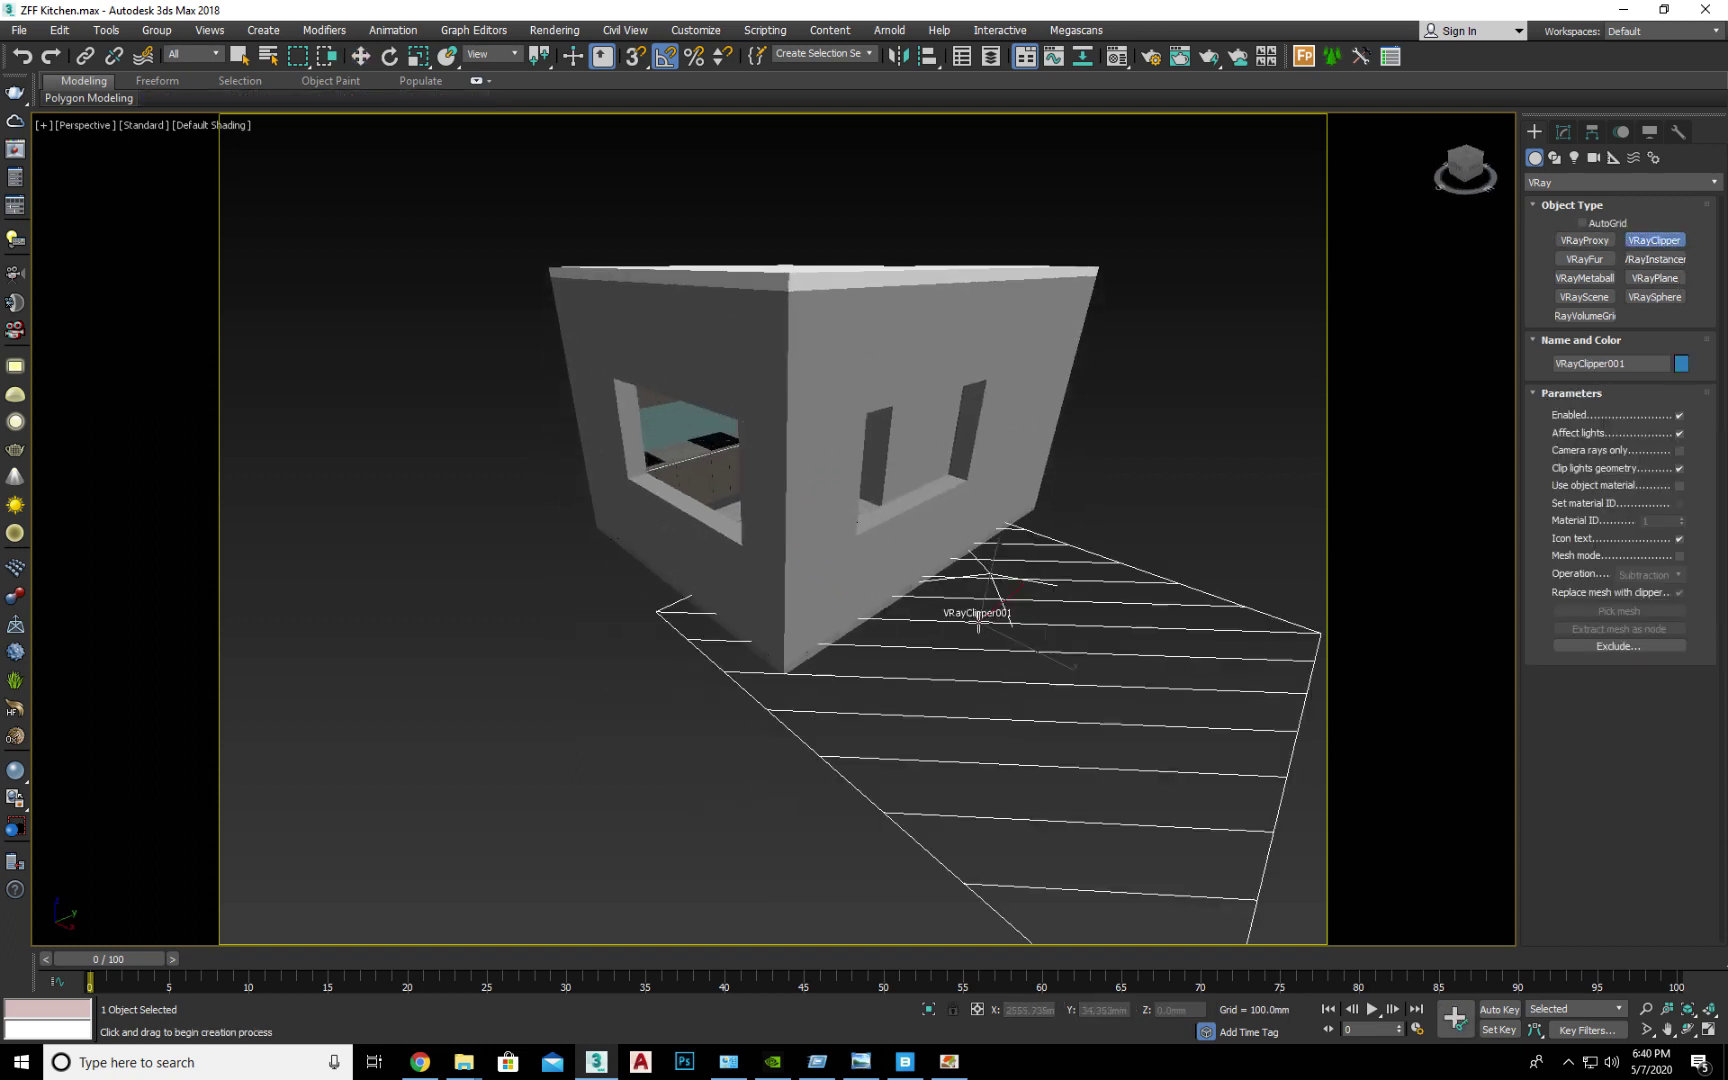
right_click(854, 670)
Rotate the clipper 90 degrees about the Y axis so its plane stands upright.
alt+middle_drag(798, 725, 800, 752)
key(e)
drag(1022, 593, 1021, 667)
alt+middle_drag(1021, 667, 1046, 660)
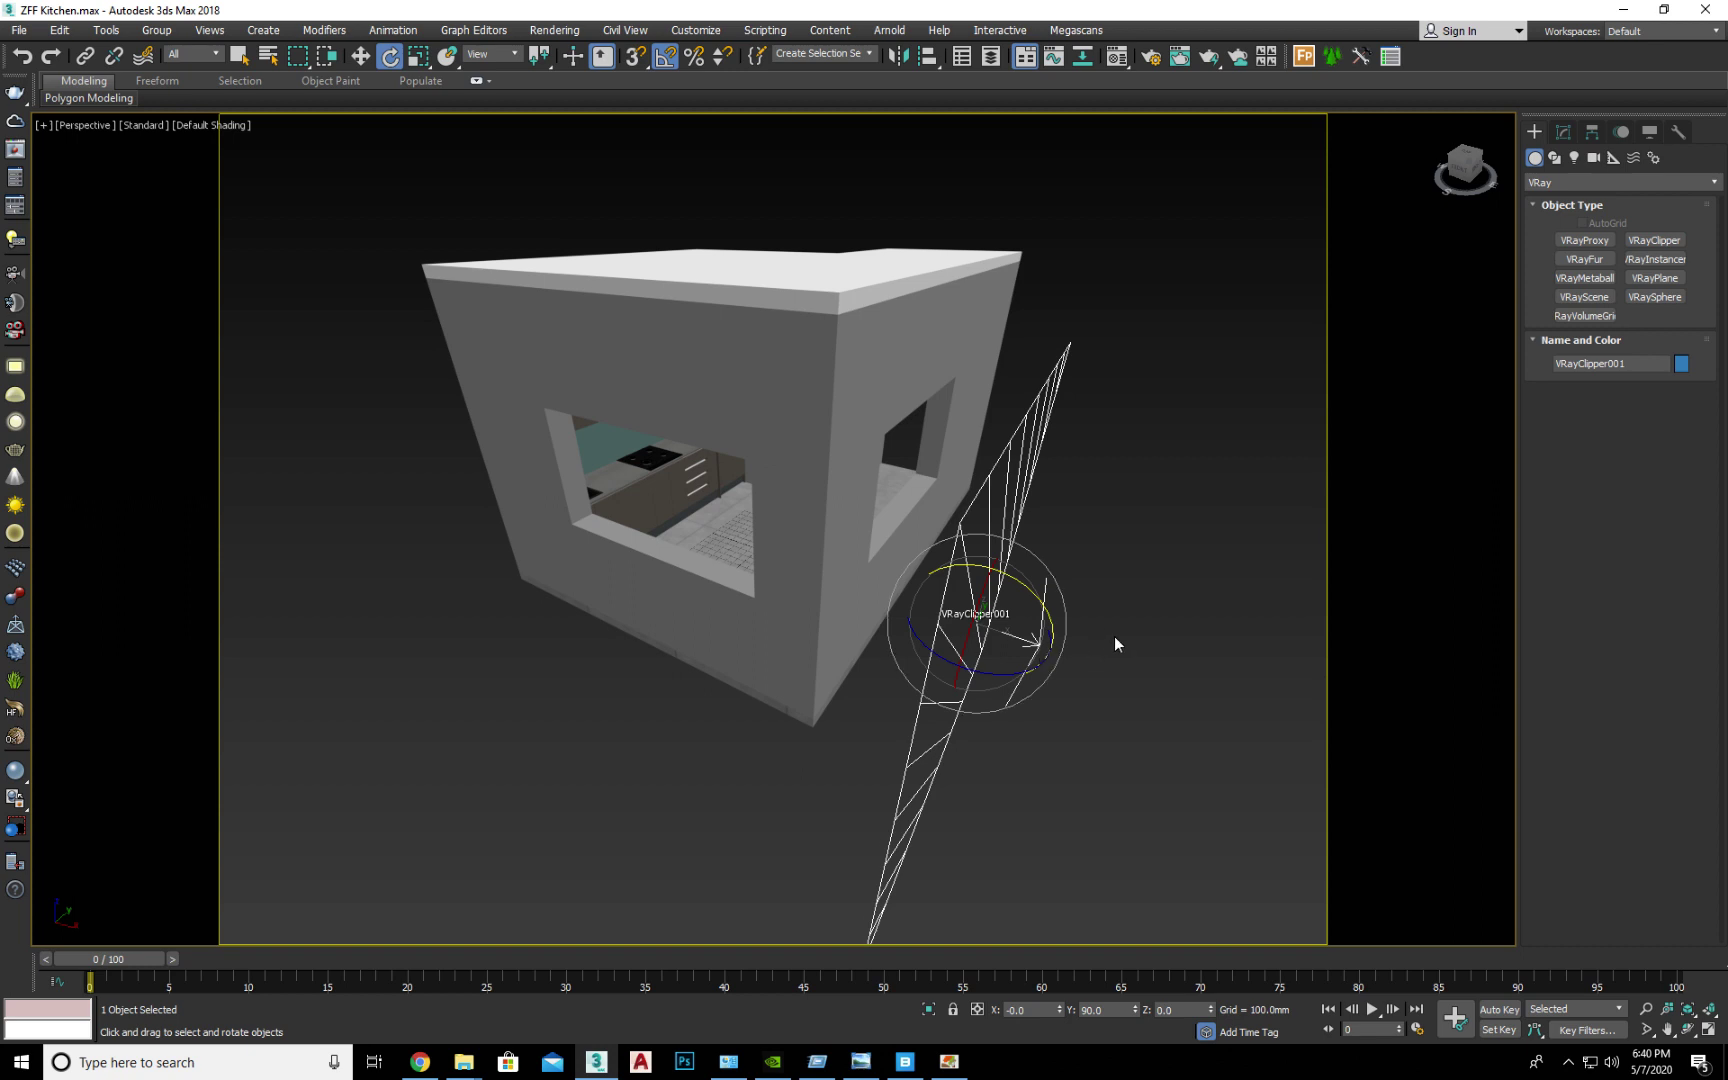
Move the upright clipper along X toward the building's side wall.
alt+middle_drag(1116, 644, 1104, 649)
alt+middle_drag(942, 623, 1040, 650)
key(w)
drag(1072, 691, 997, 641)
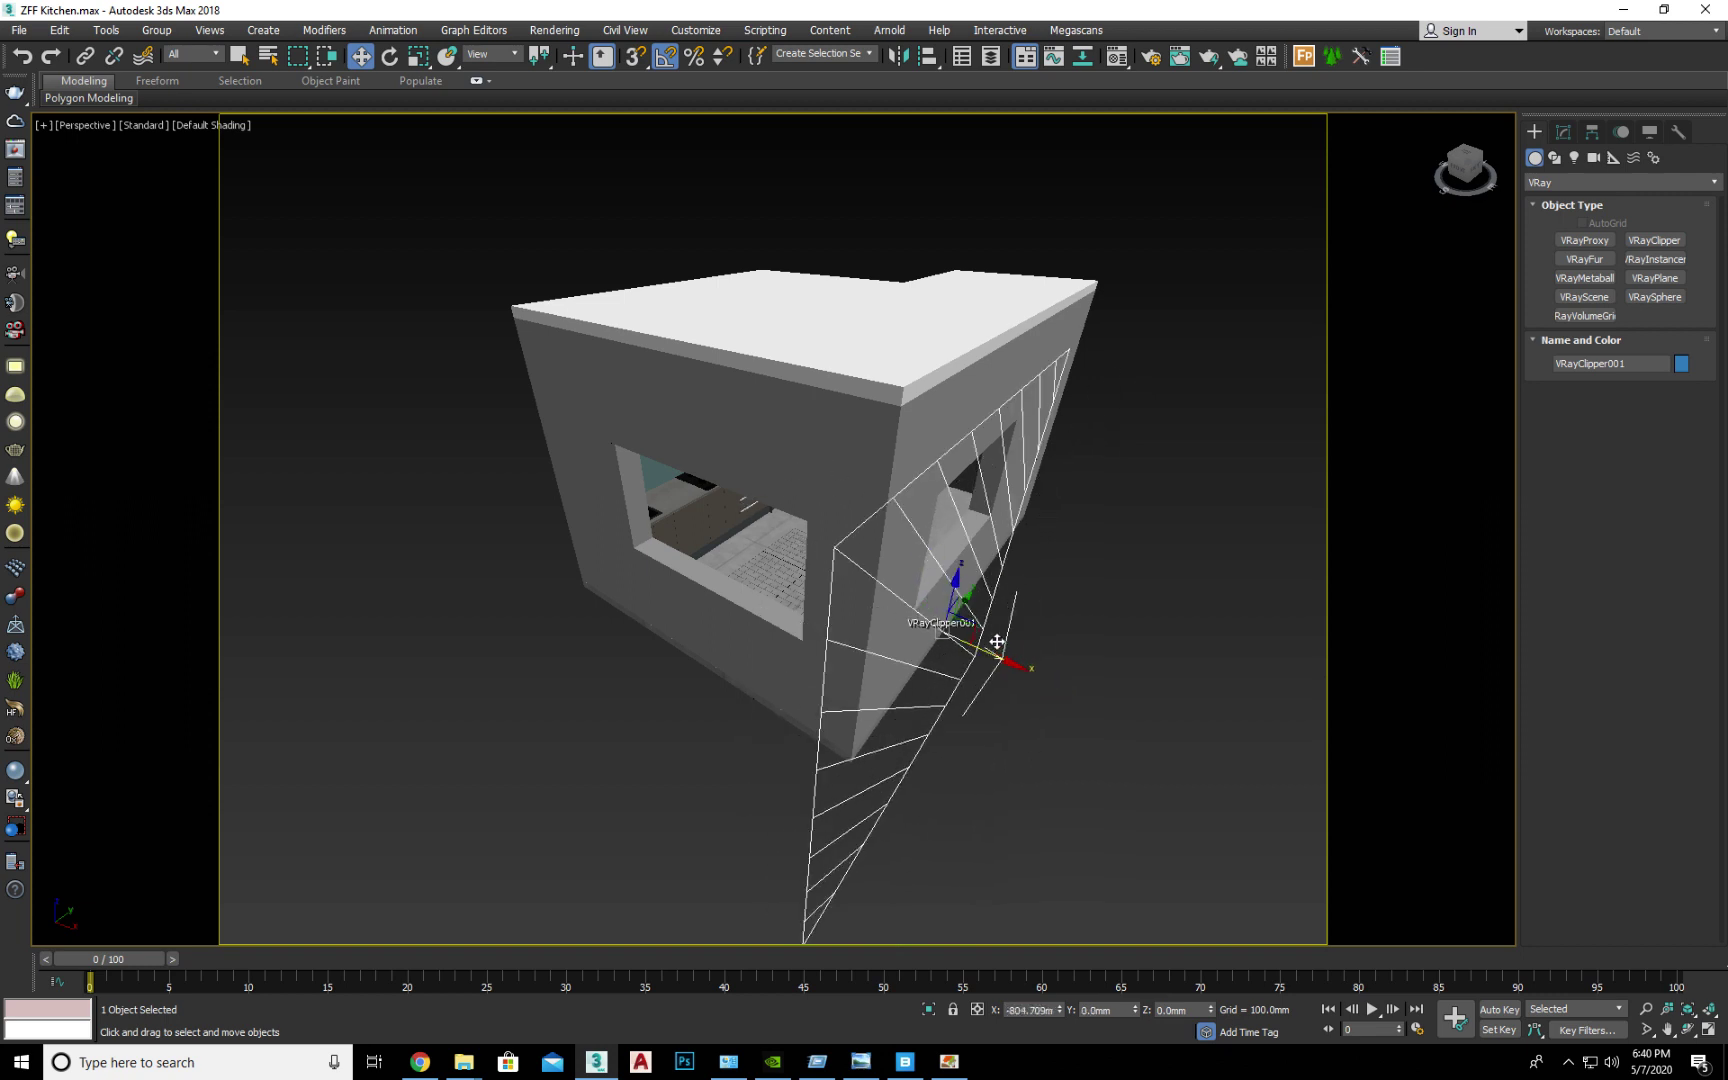
Start an interactive V-Ray render and place the frame buffer beside the building in the viewport.
click(8, 156)
drag(1045, 232, 1410, 192)
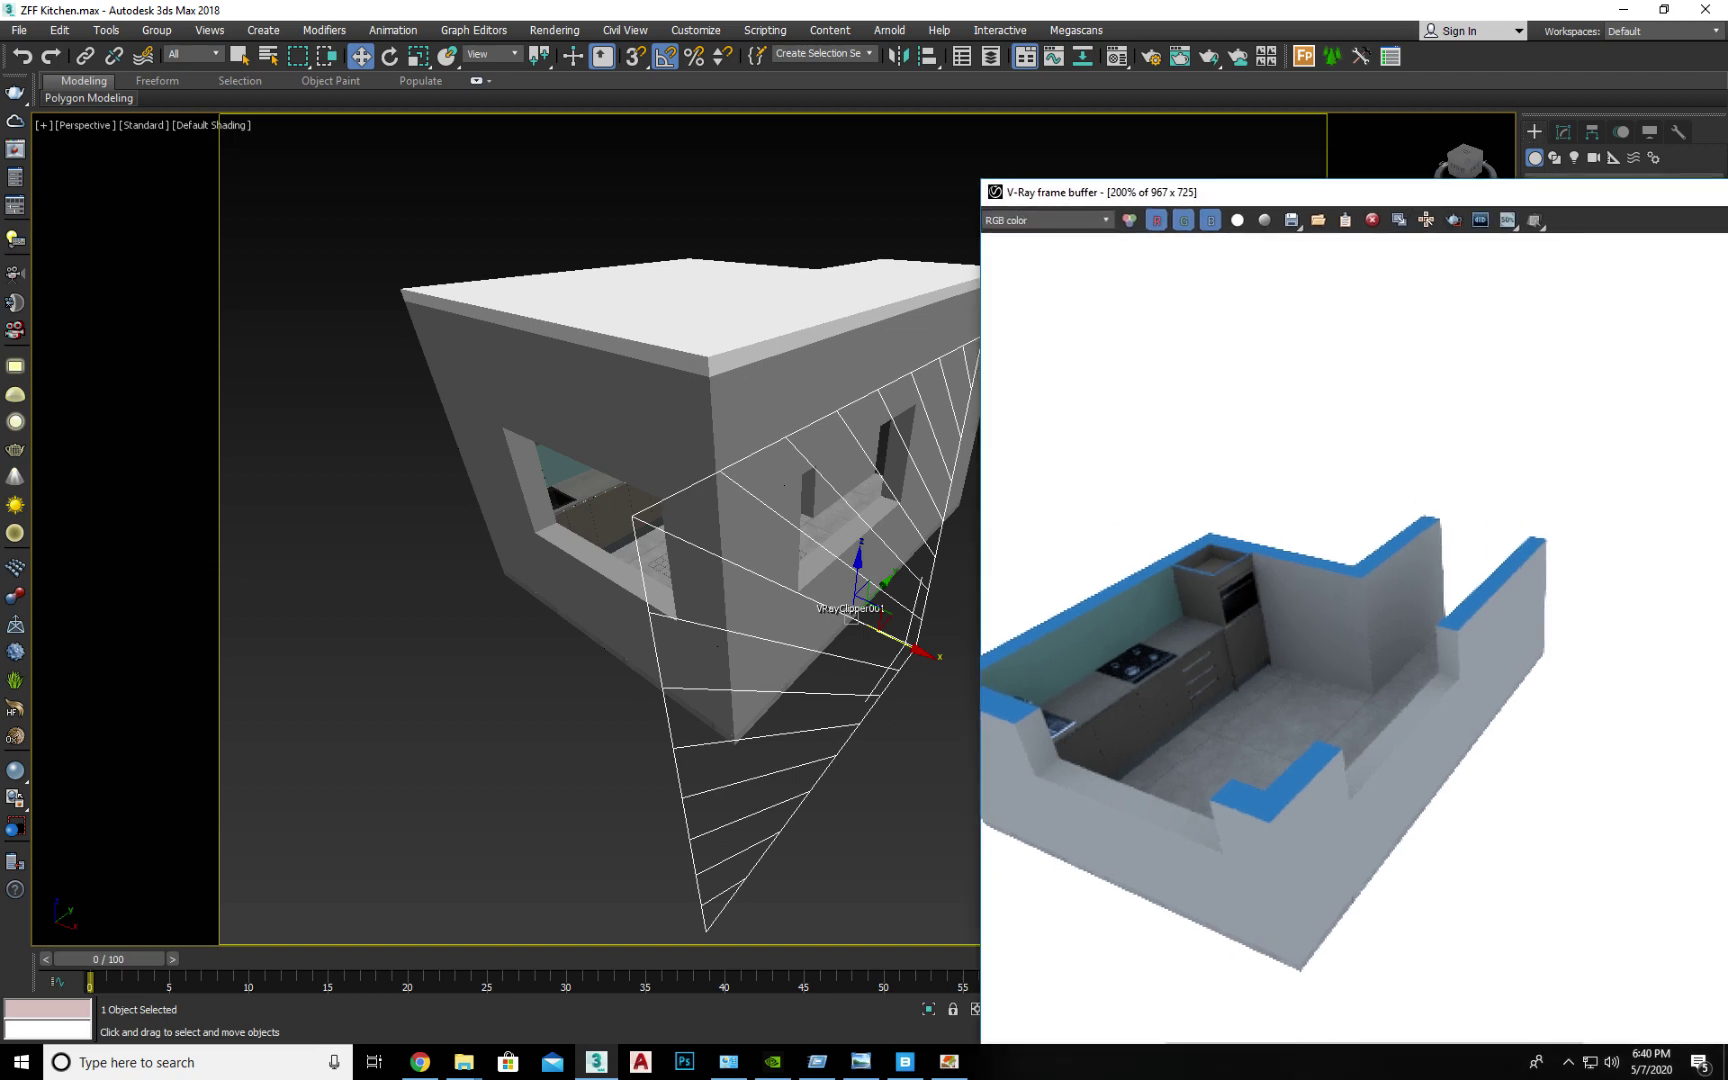
middle_drag(620, 513, 632, 511)
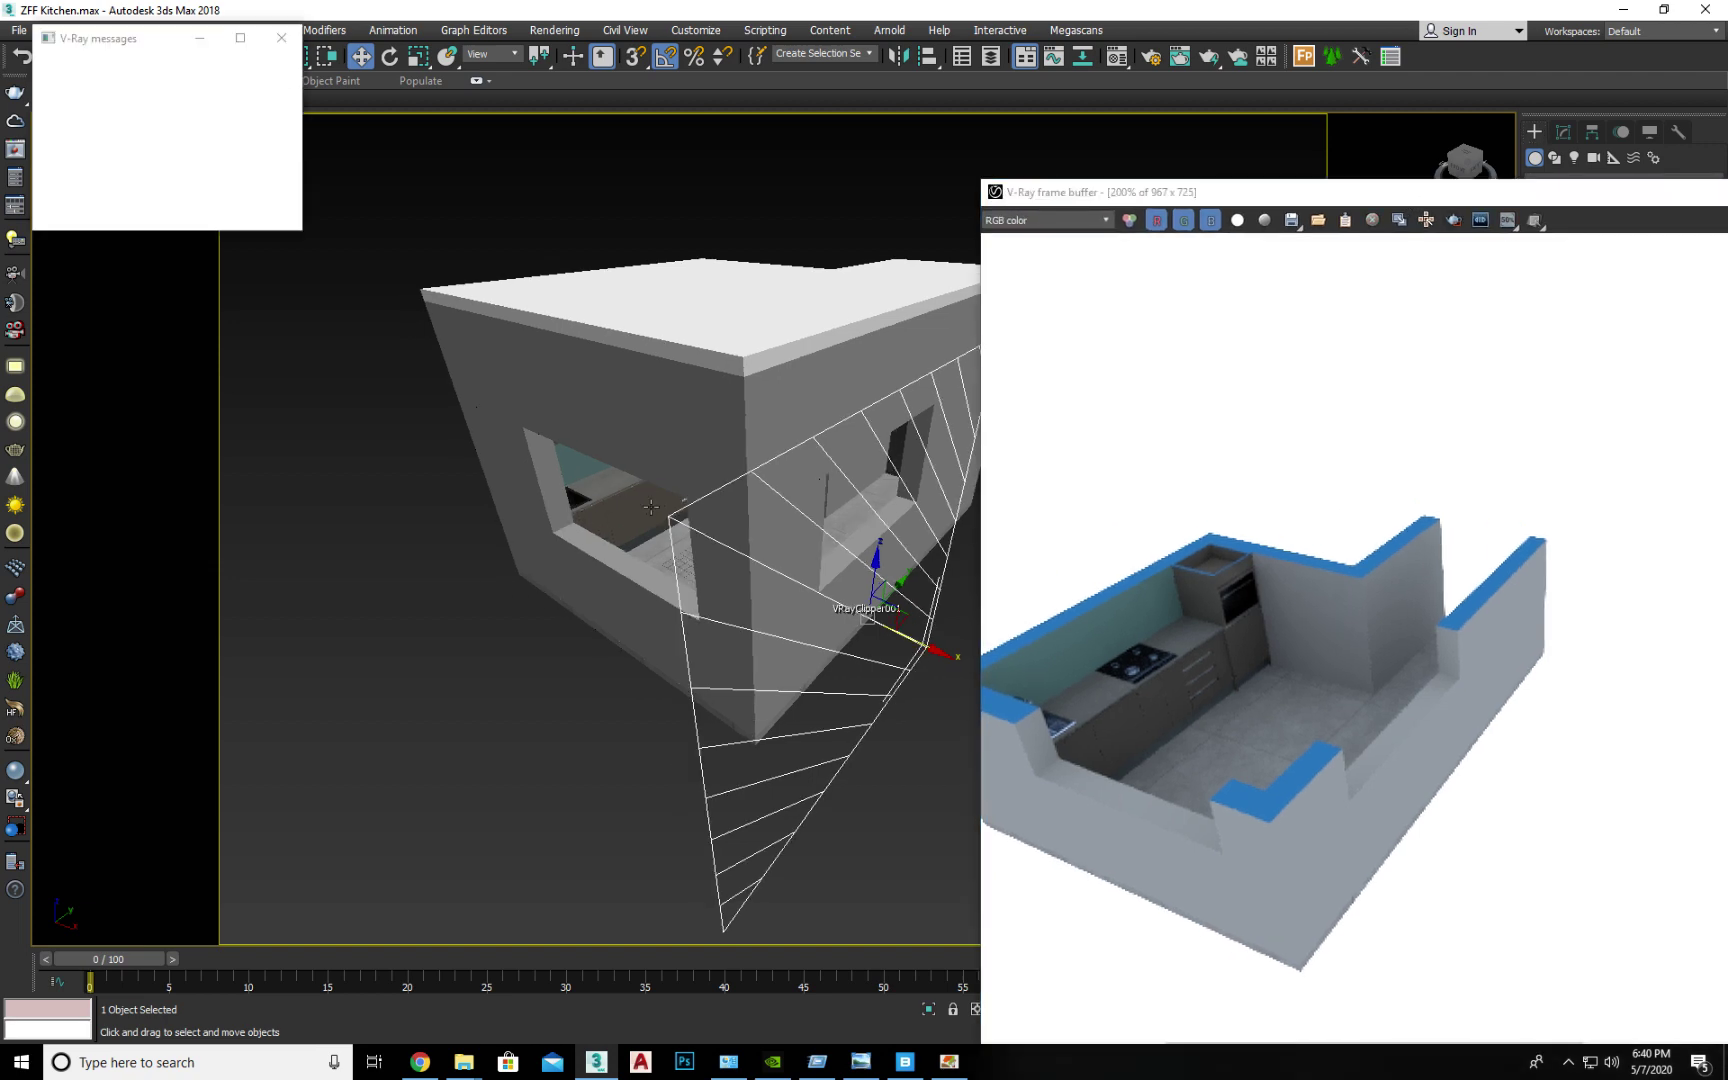
middle_drag(740, 516, 683, 528)
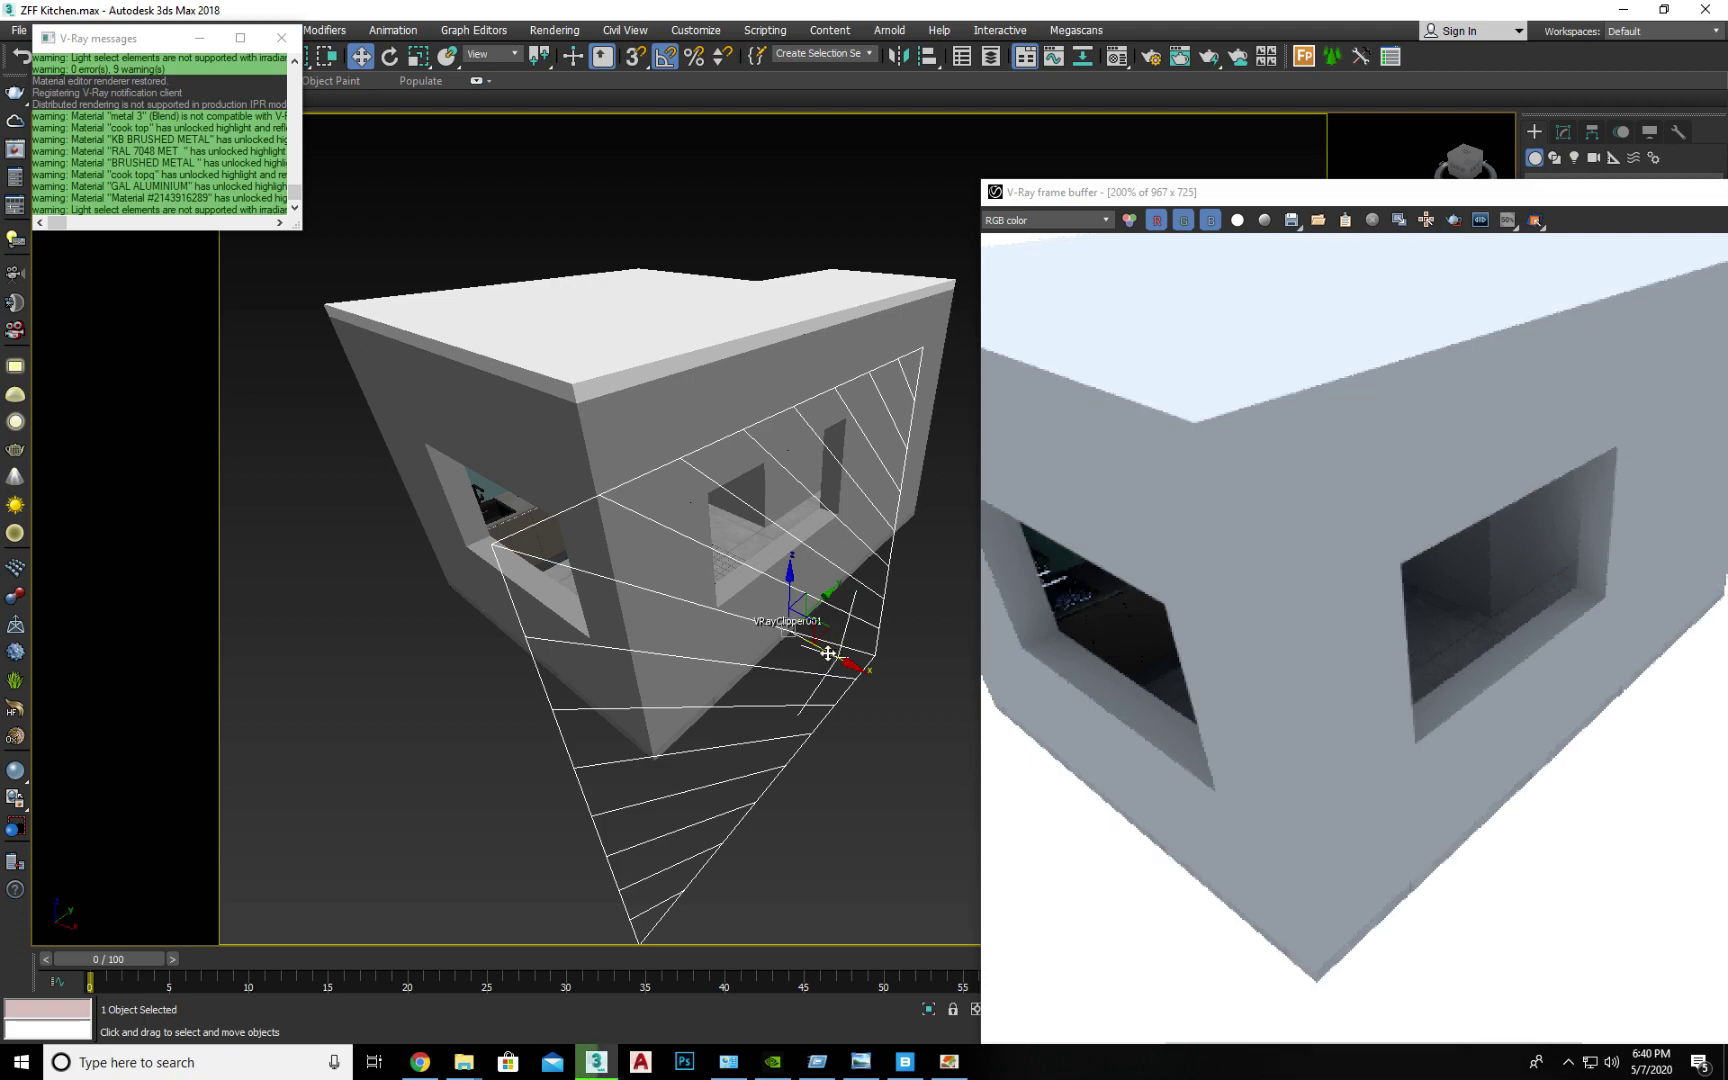
Move the upright clipper along X through the side wall and deep into the building.
drag(840, 659, 785, 629)
alt+middle_drag(357, 729, 359, 746)
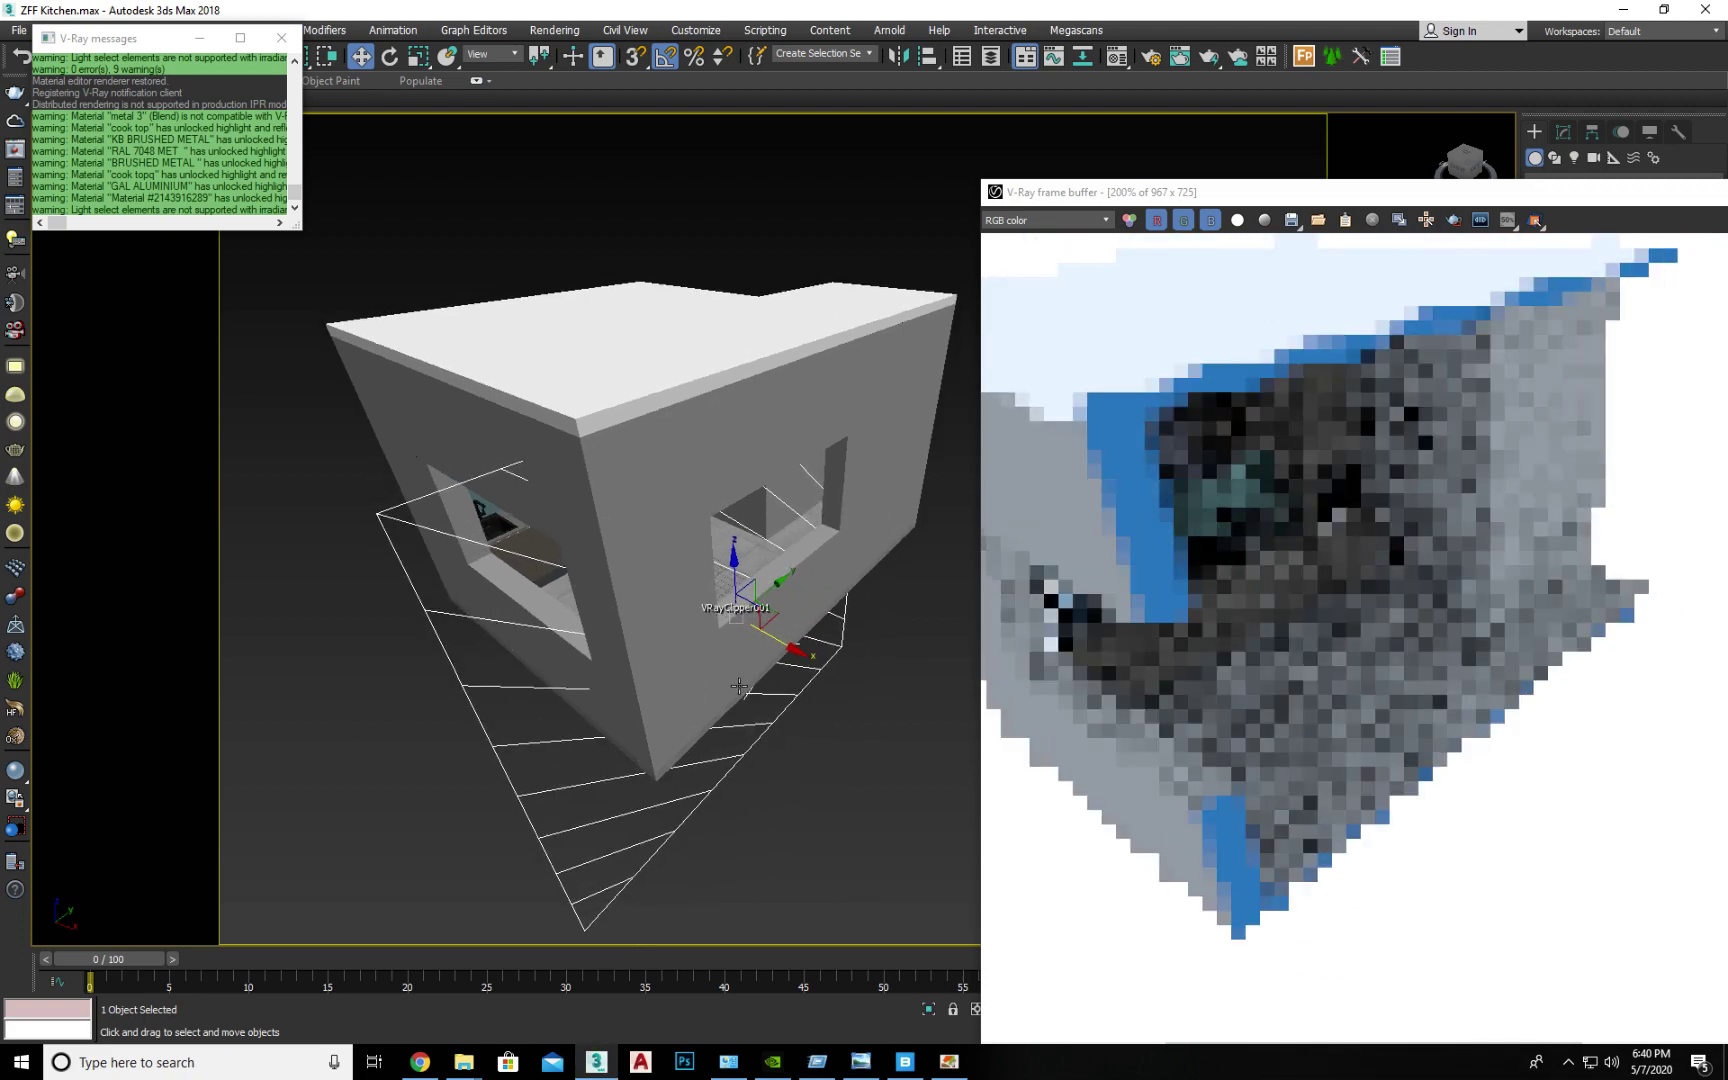
drag(791, 651, 596, 615)
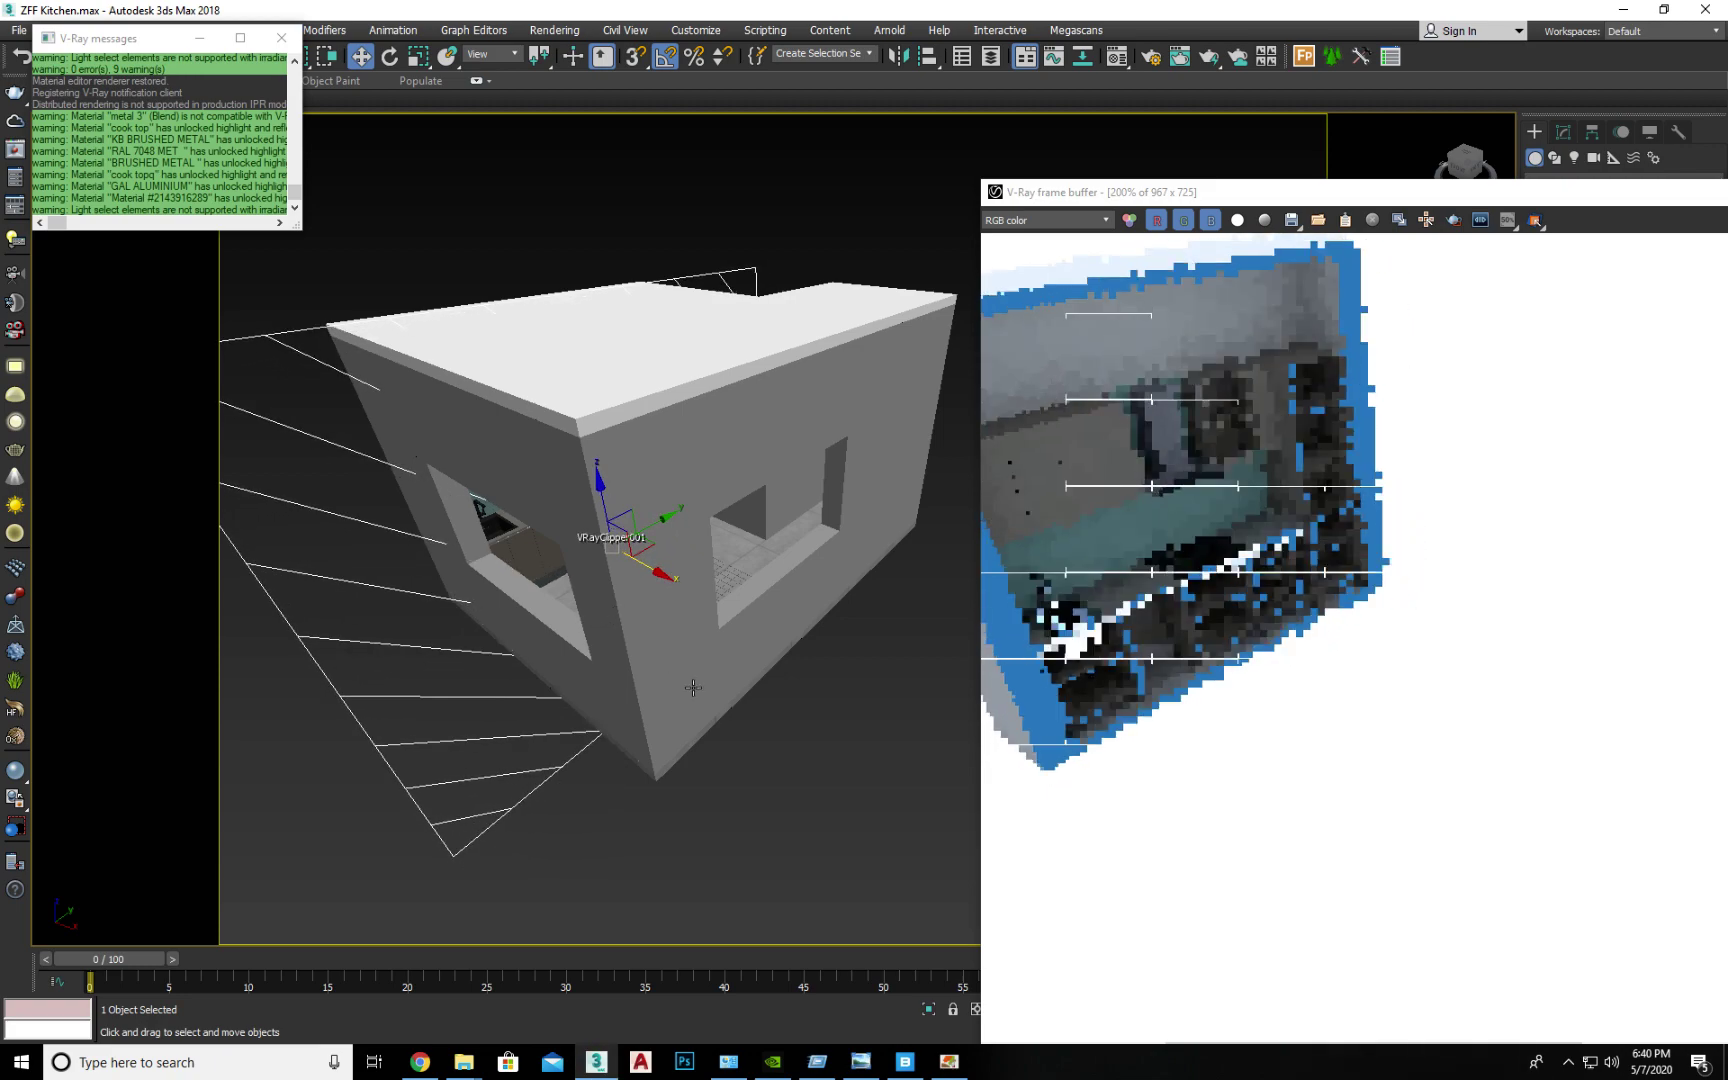
Rotate the clipper back to horizontal and raise it so it cuts the building's walls at window height.
alt+middle_drag(779, 674, 792, 595)
key(e)
drag(614, 557, 586, 535)
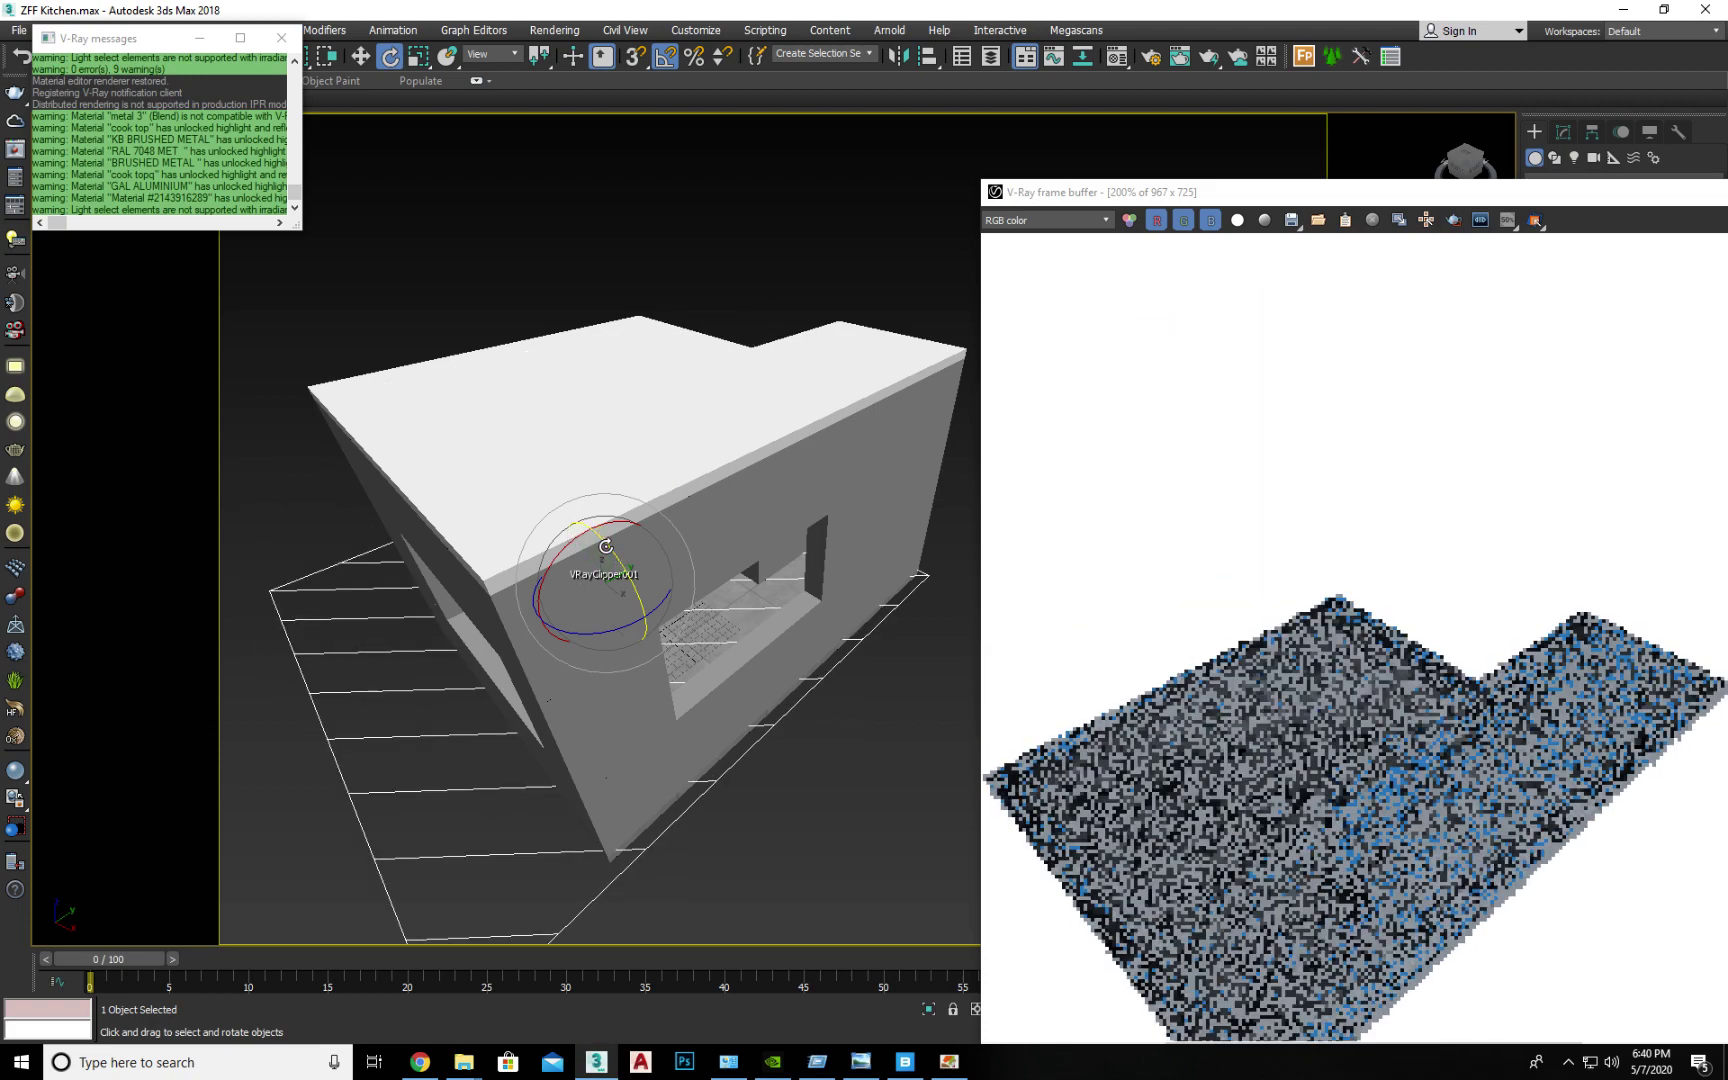
alt+middle_drag(586, 535, 656, 572)
key(w)
drag(588, 550, 612, 453)
alt+middle_drag(612, 453, 805, 469)
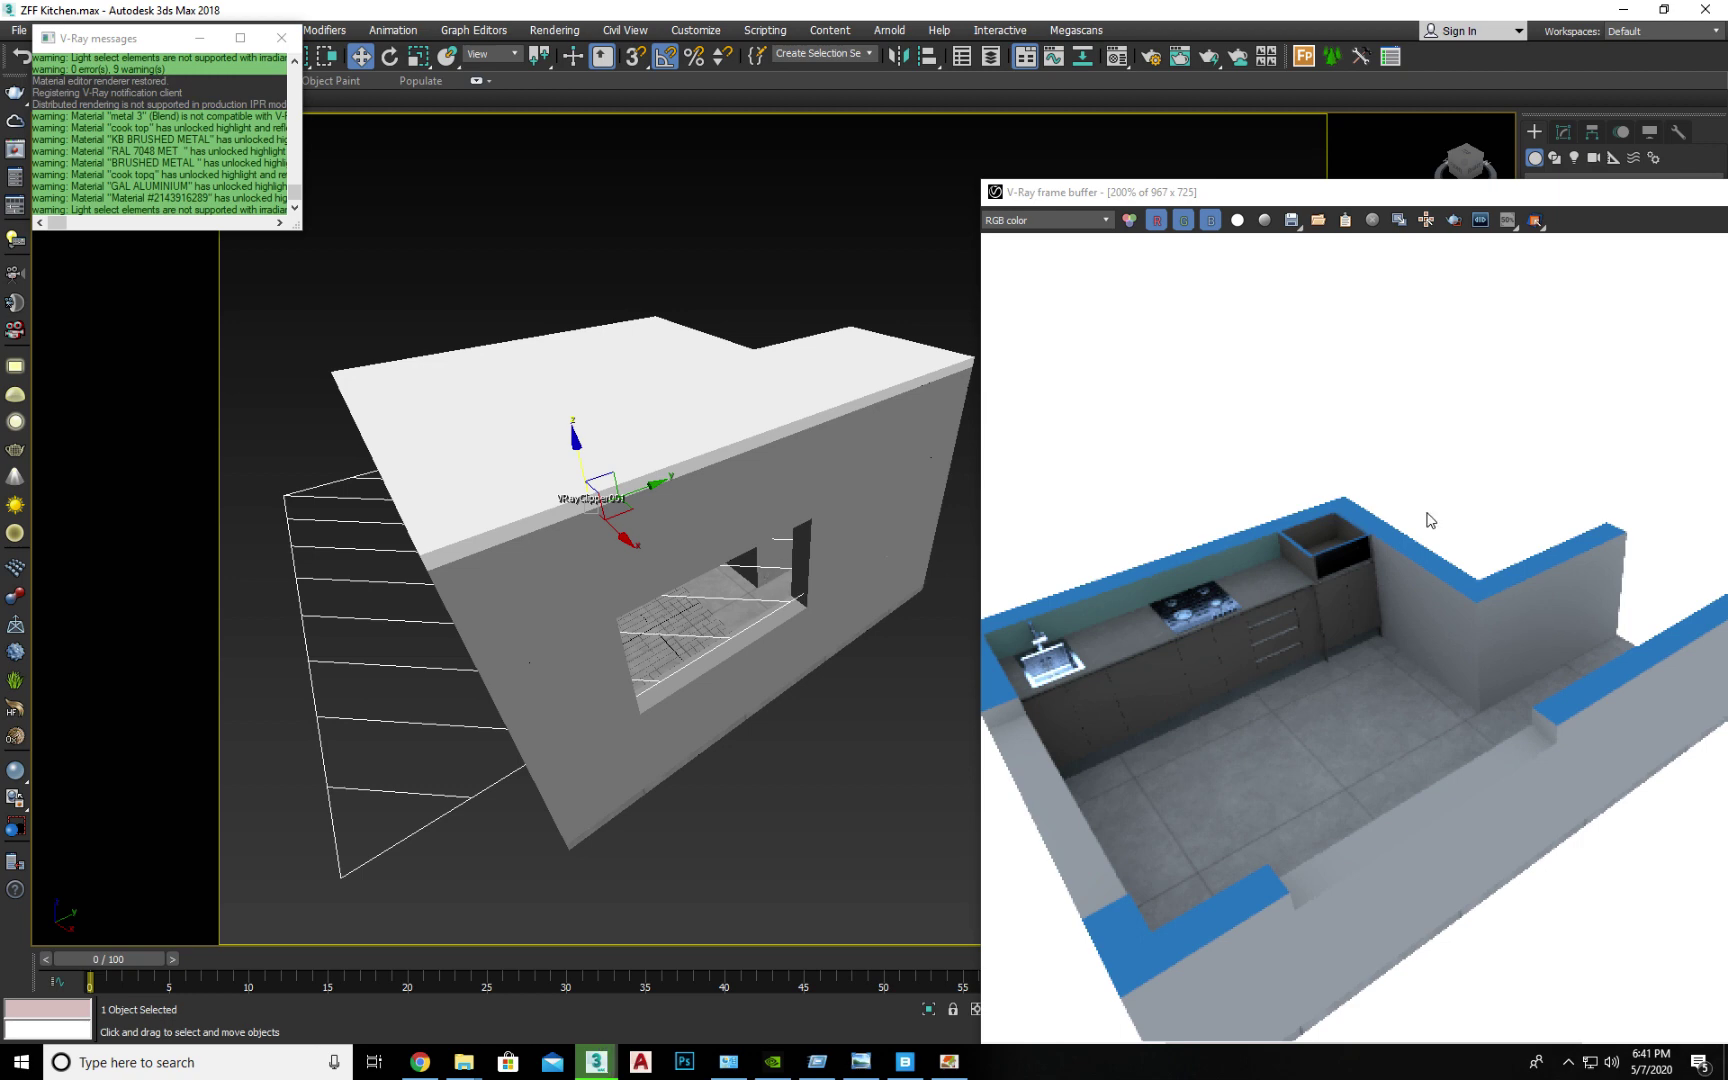
Change the clipper's object color to green.
drag(1443, 198, 1491, 391)
alt+middle_drag(855, 468, 1251, 371)
click(1681, 364)
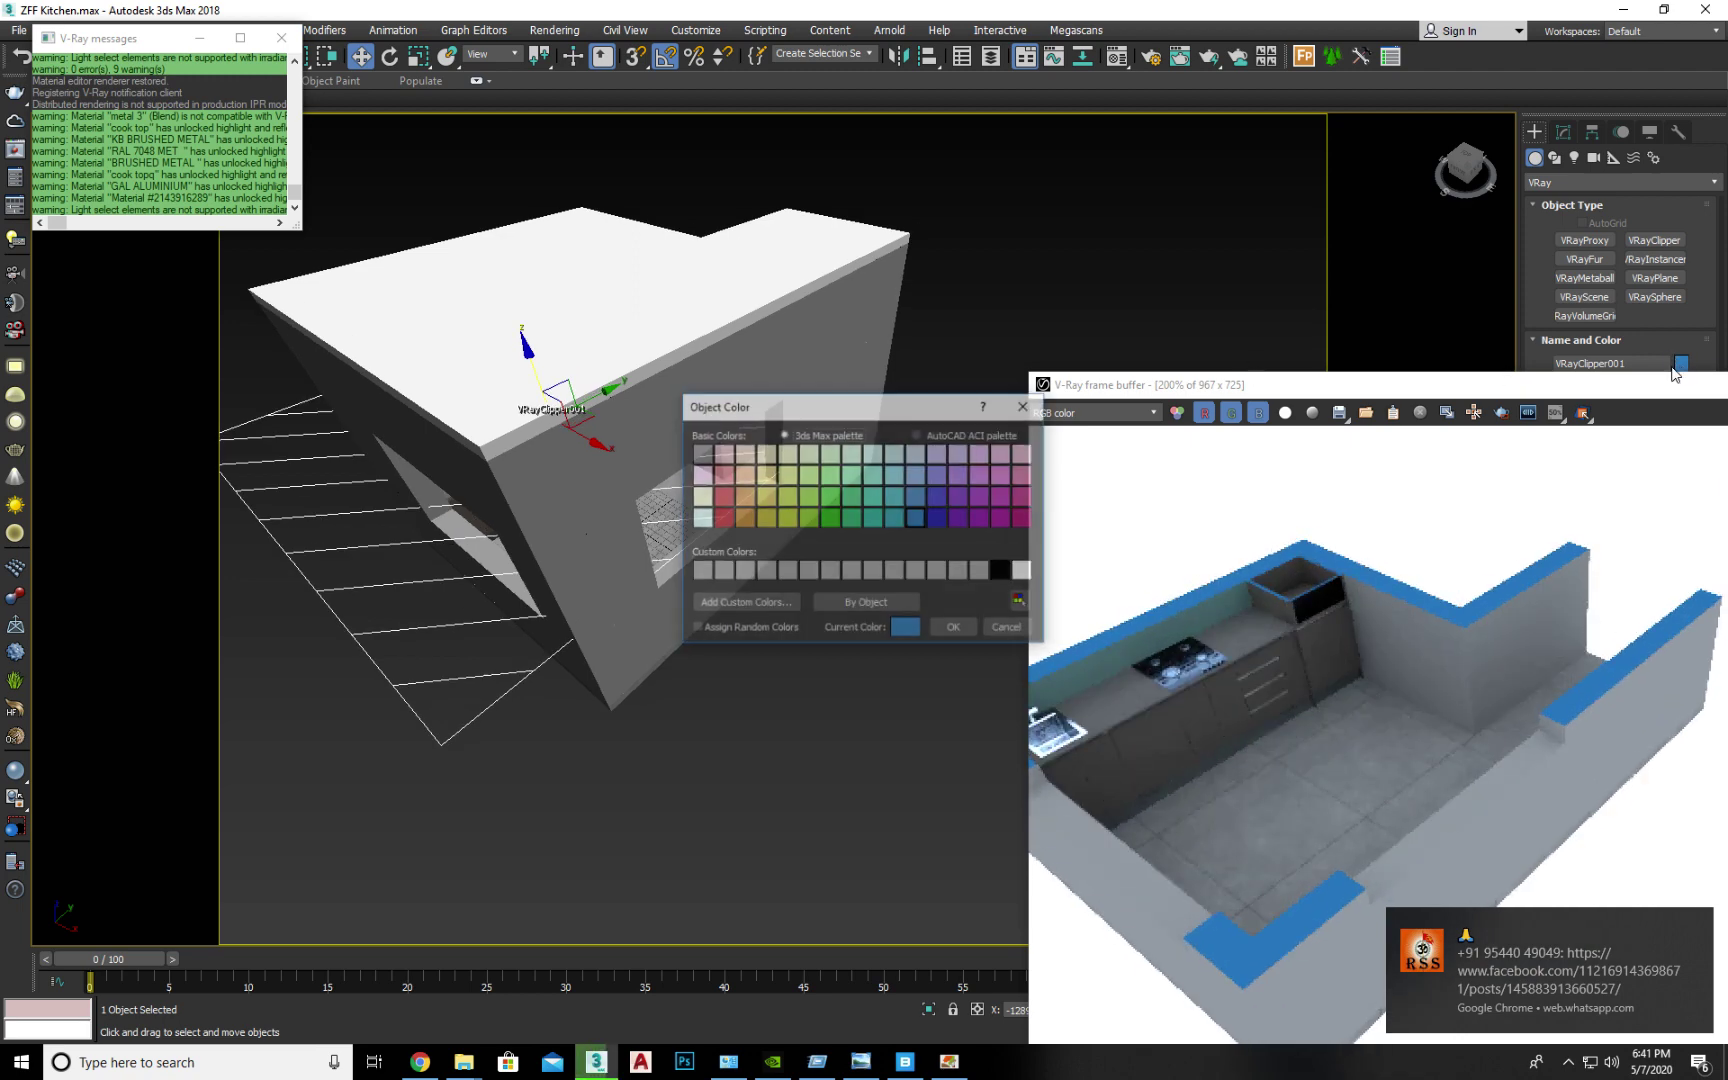
click(853, 517)
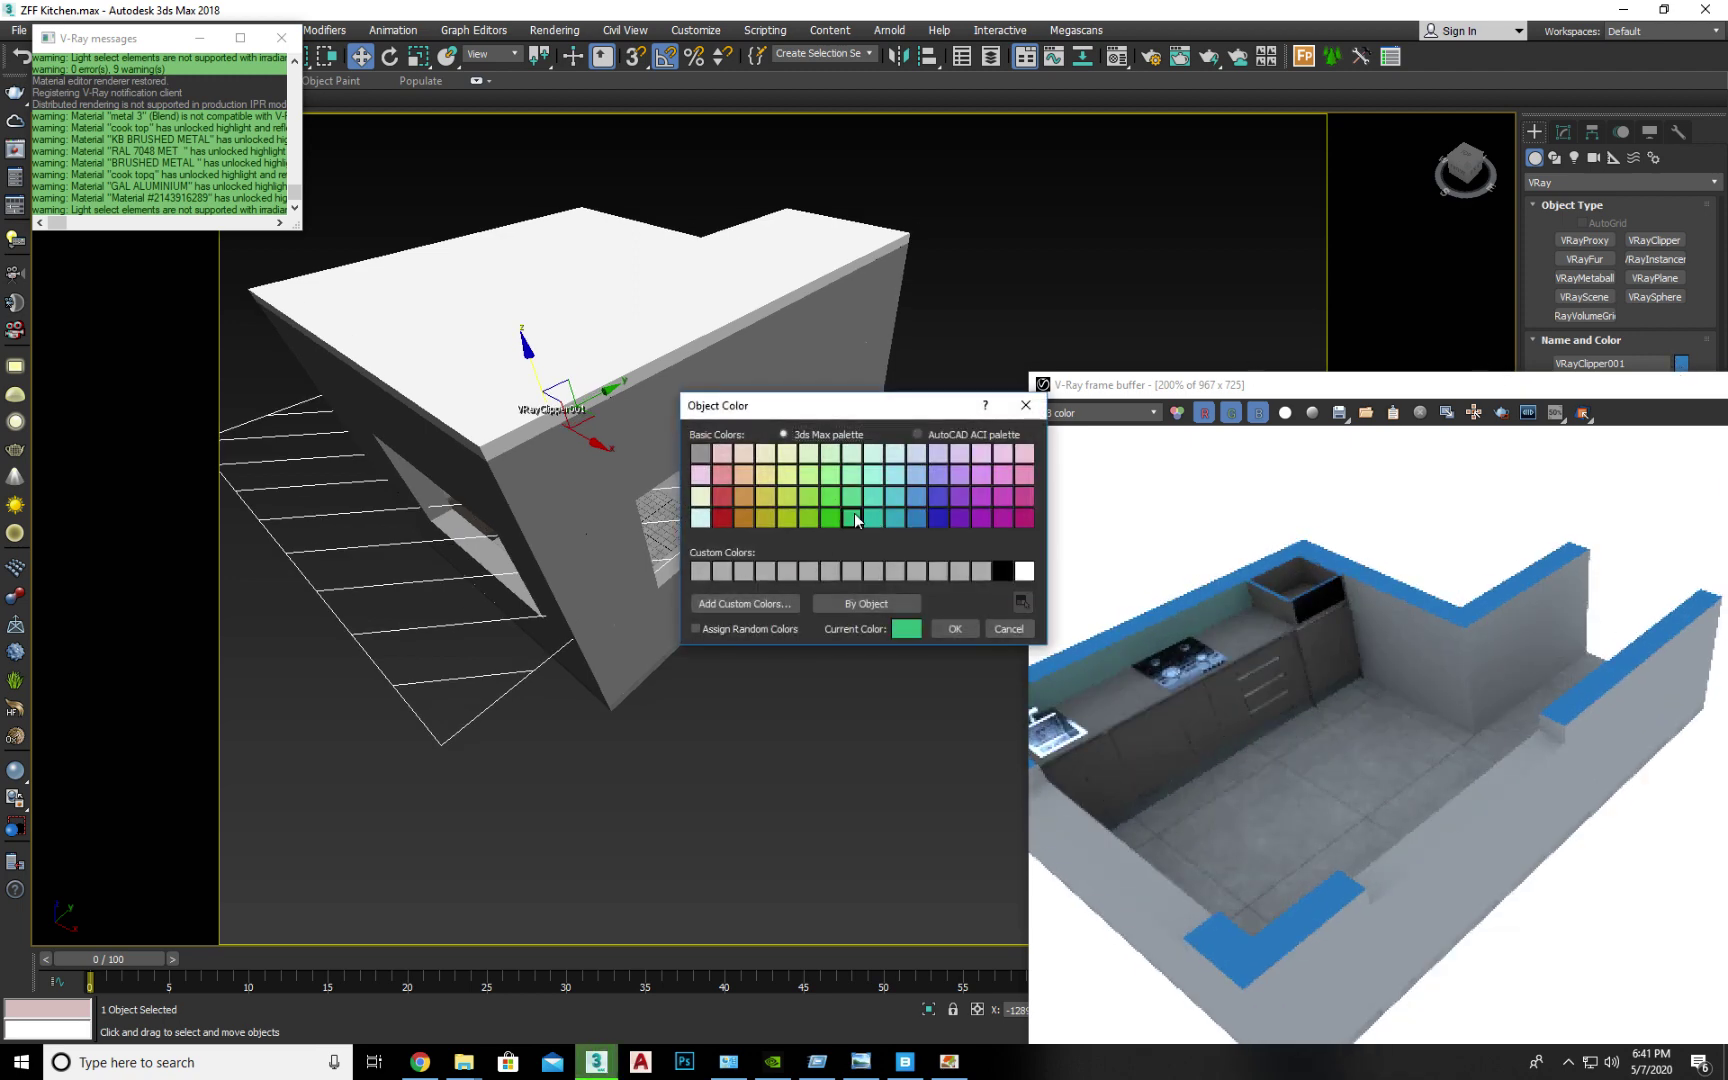
click(955, 628)
alt+middle_drag(952, 634, 590, 630)
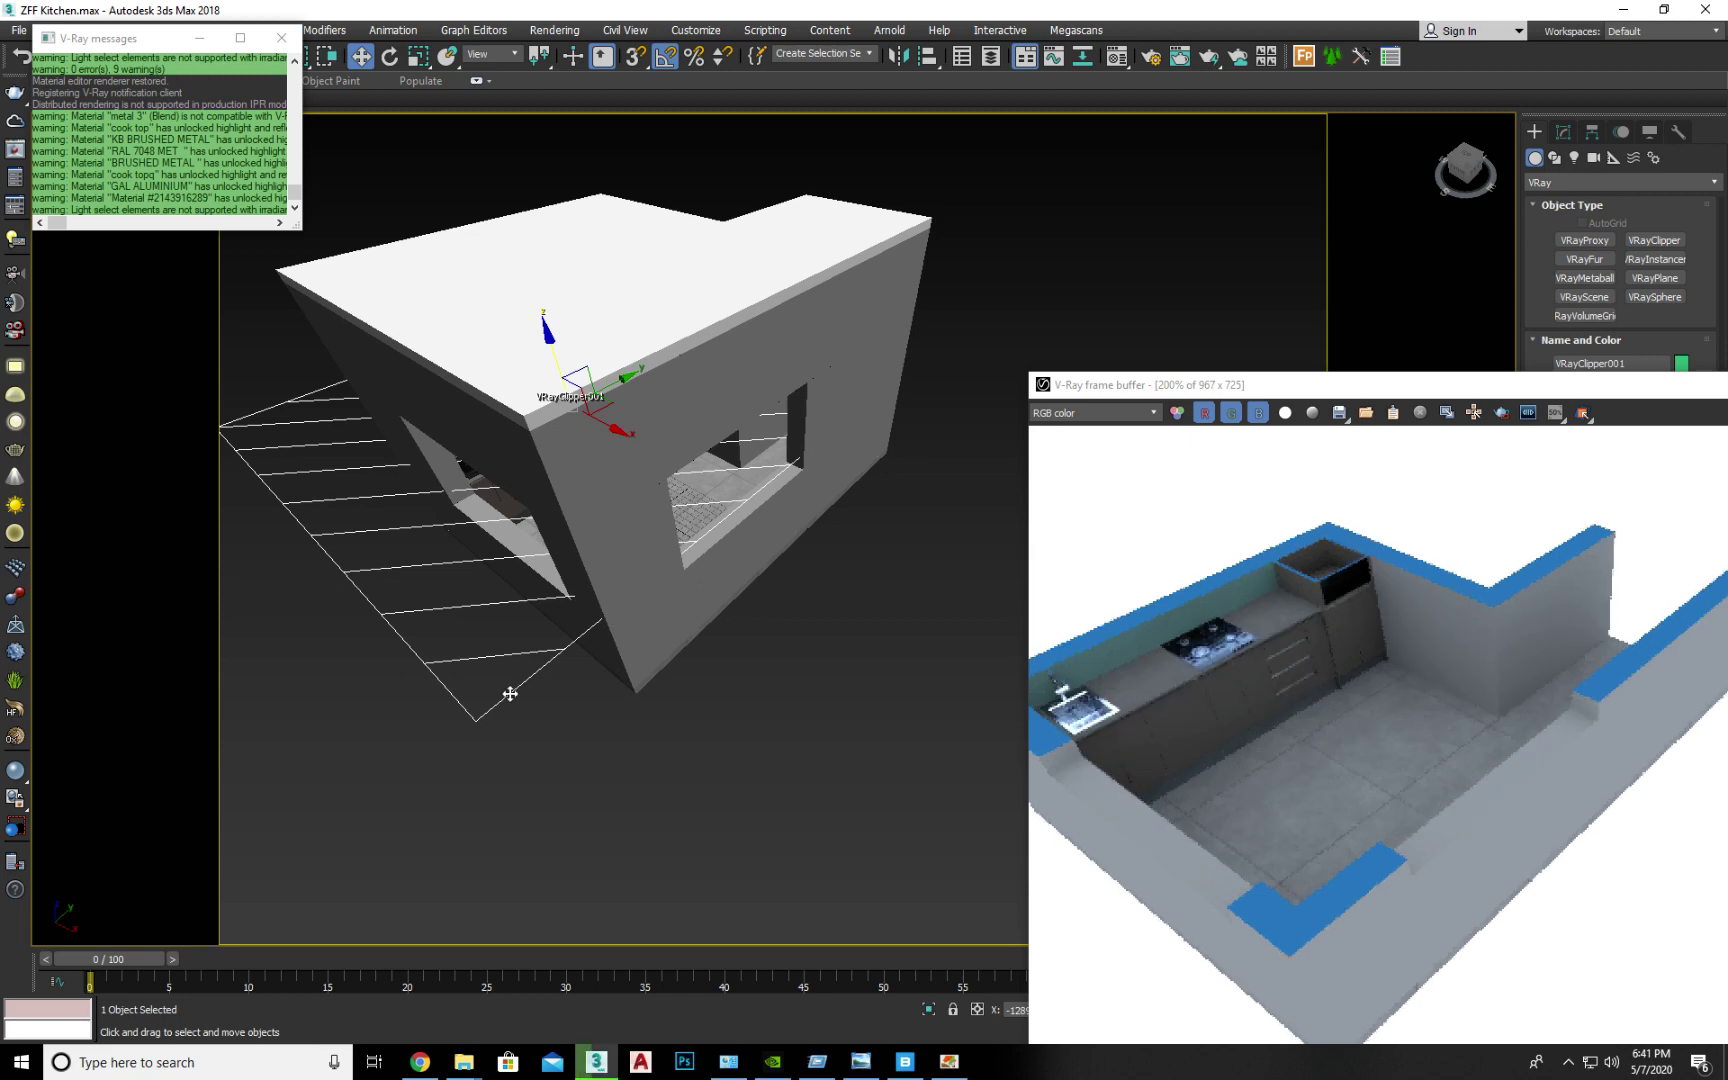
Refresh the interactive render with the clipper's new color, bring the kitchen into view in it and reselect the clipper.
click(562, 759)
drag(1289, 393, 679, 338)
click(1238, 358)
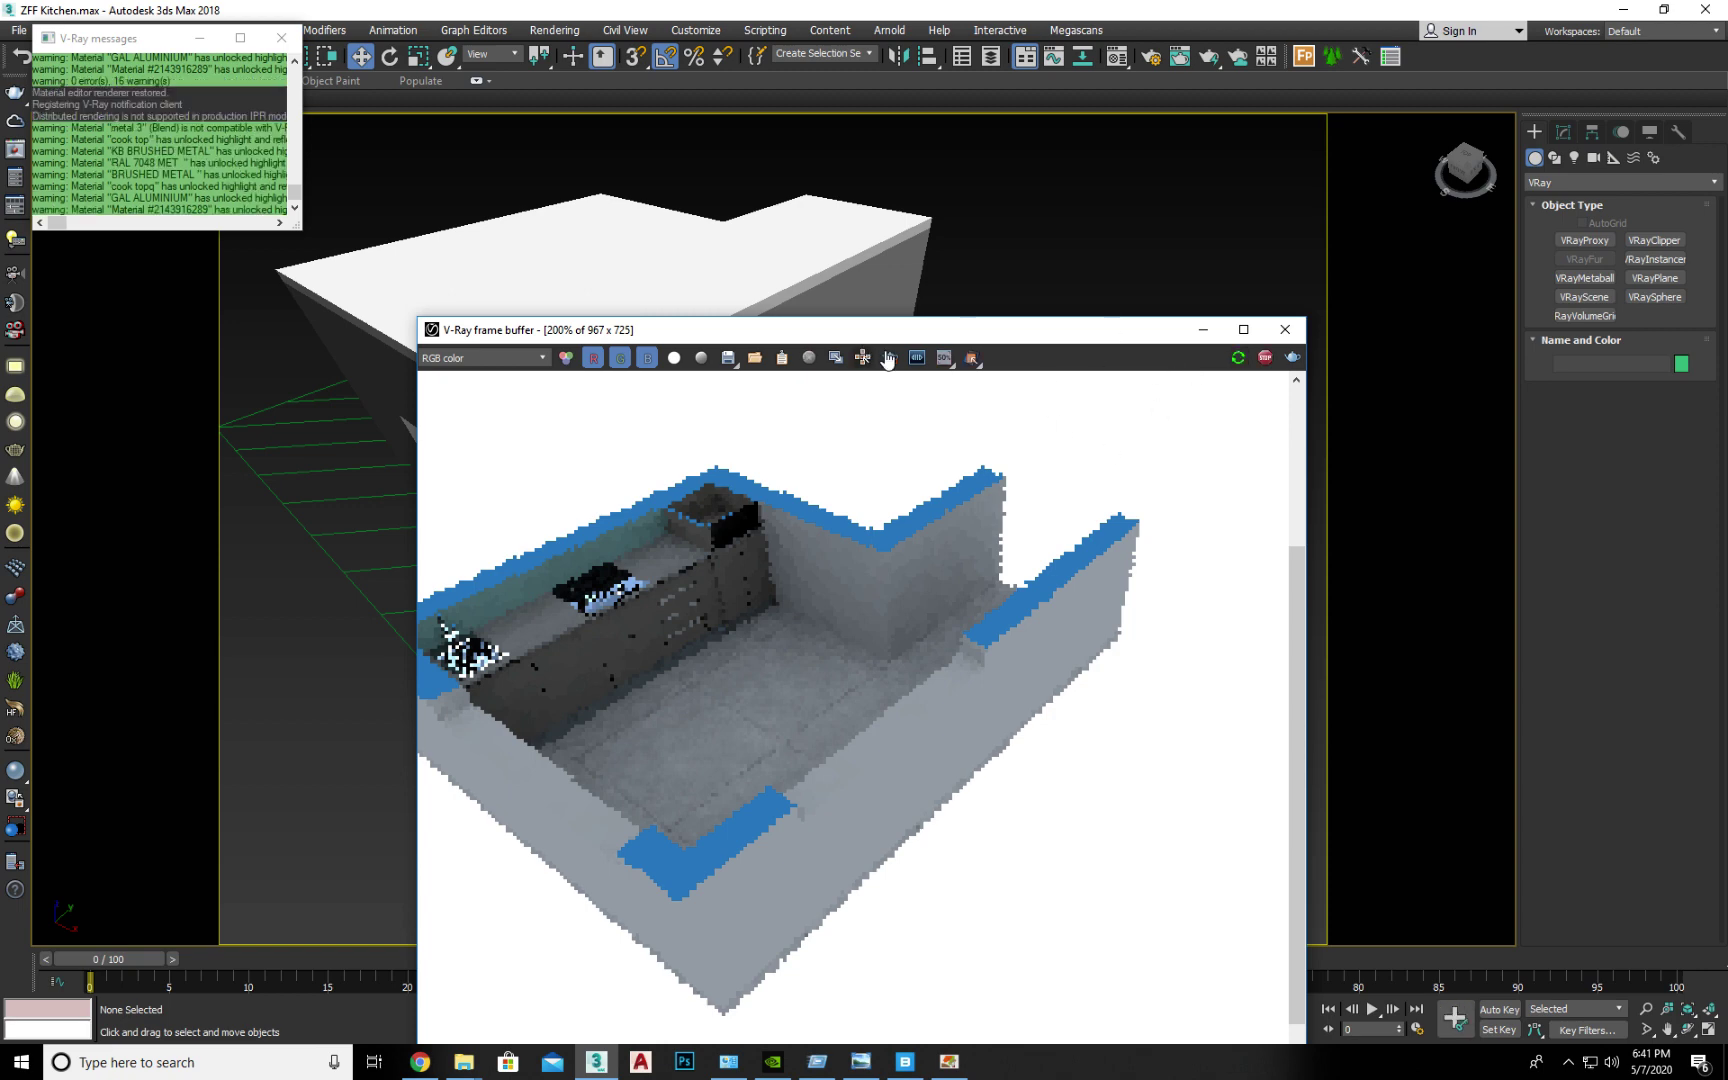
middle_drag(771, 648, 1118, 735)
click(348, 448)
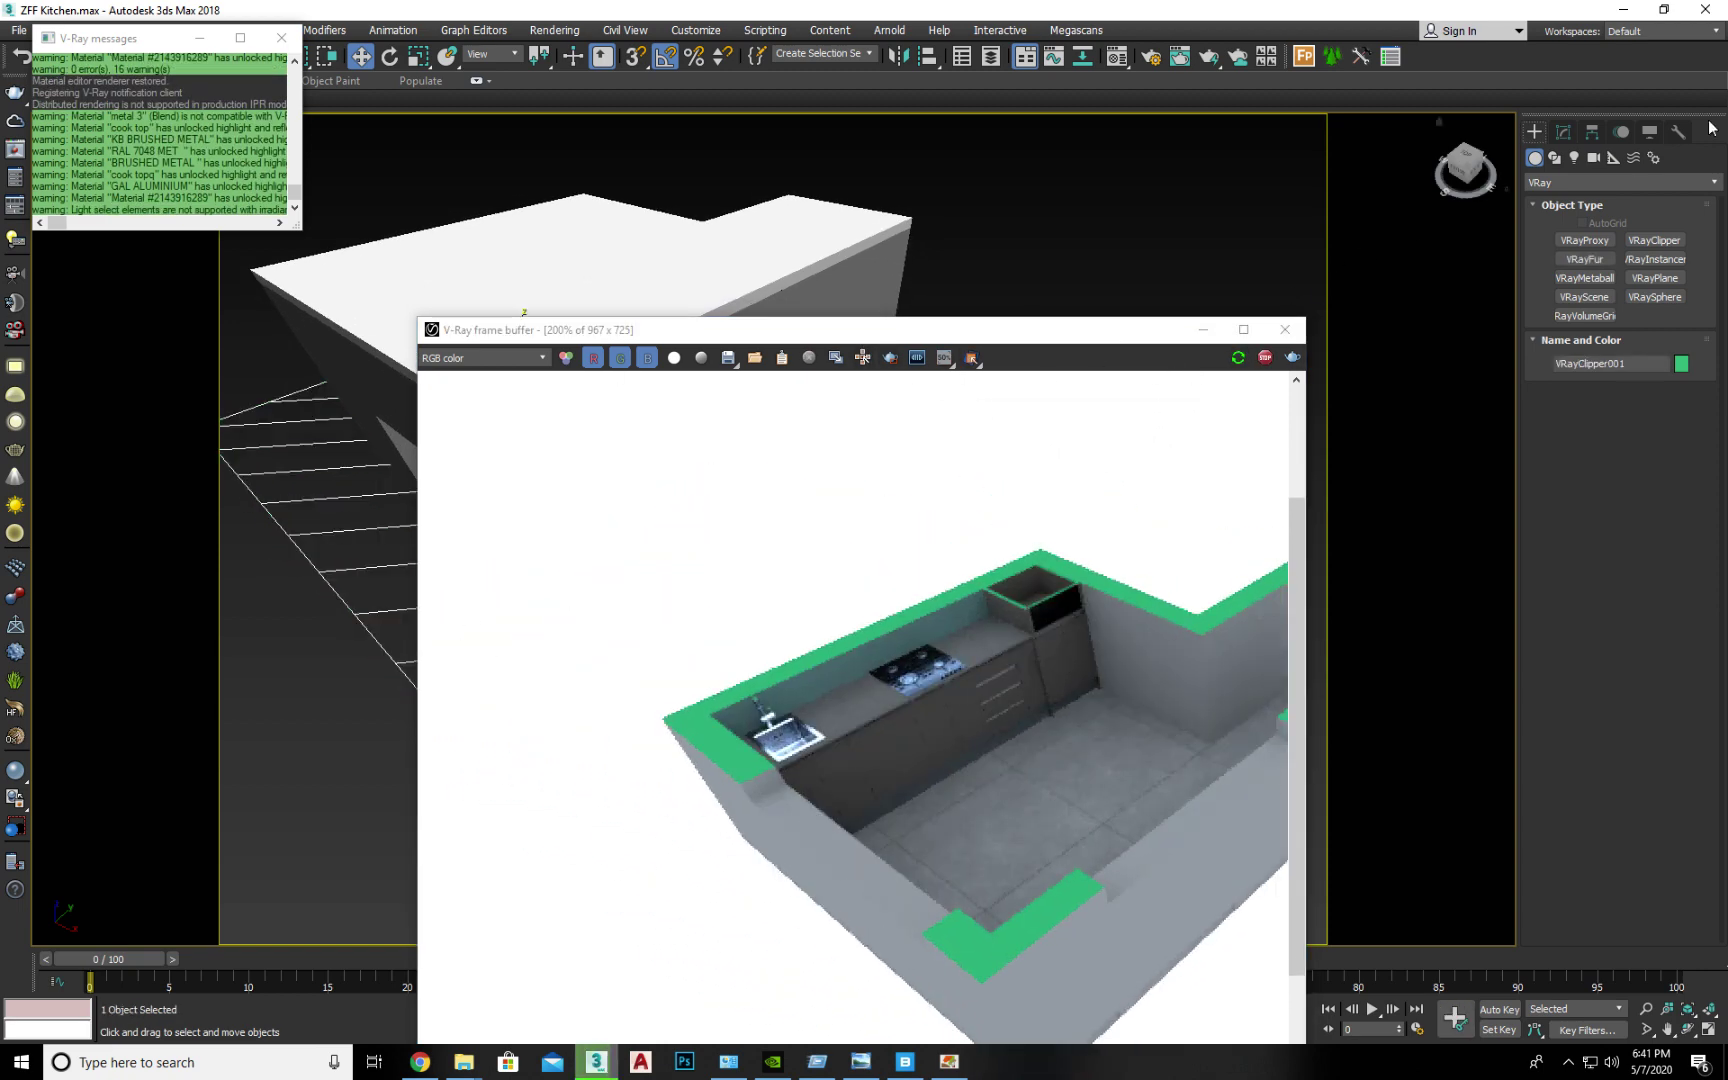
Lower the clipper so it cuts through the base cabinets, and enable Use object material for its cut faces.
click(1565, 134)
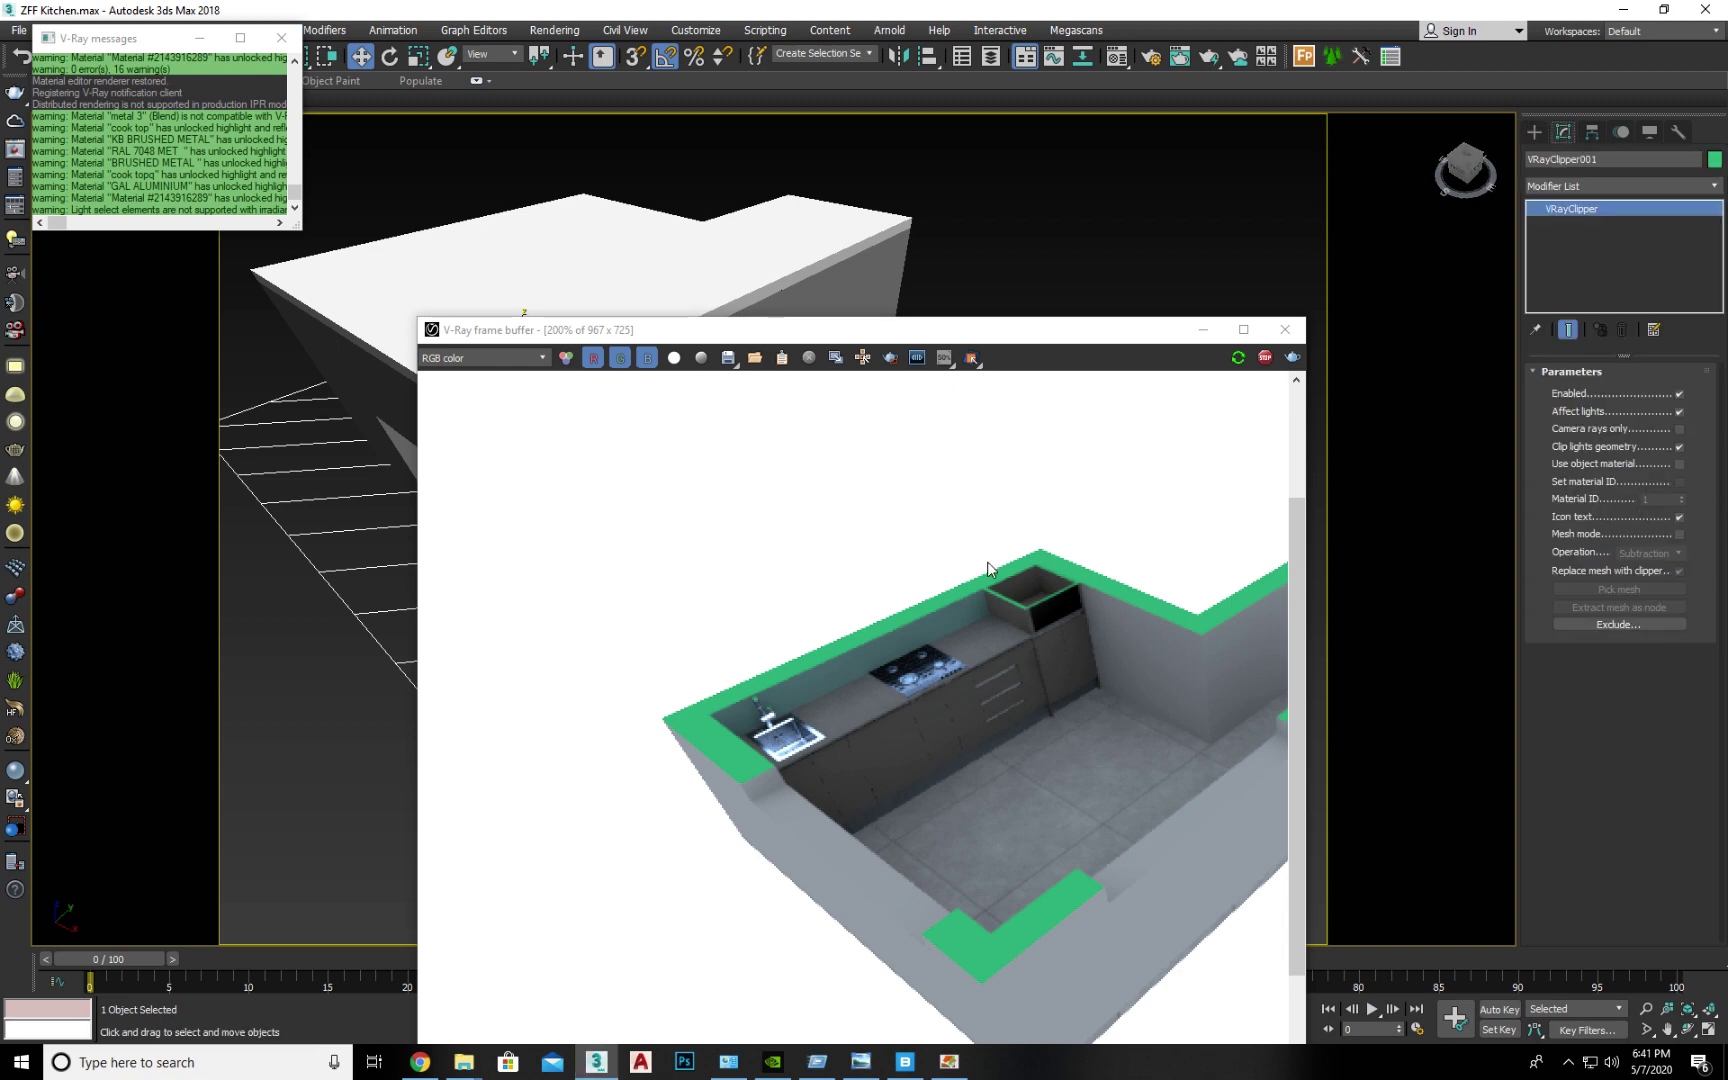
middle_drag(312, 348, 347, 266)
middle_drag(555, 275, 482, 272)
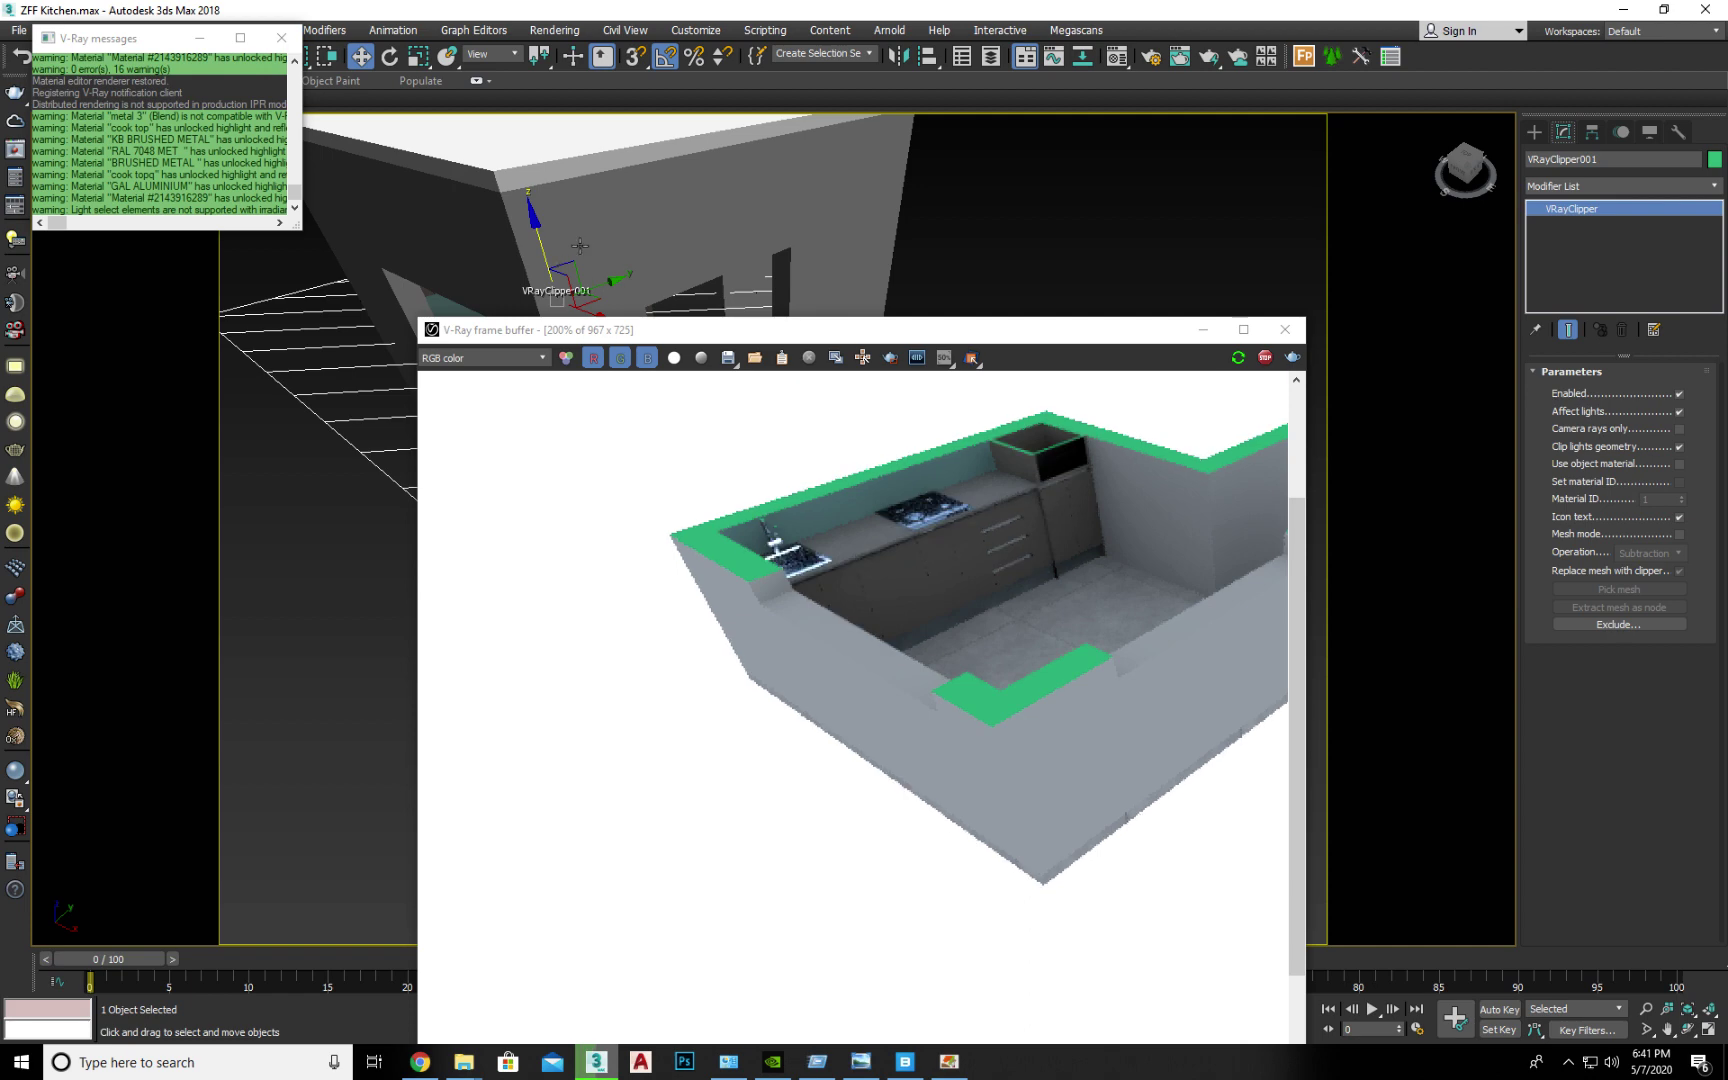
drag(543, 251, 547, 301)
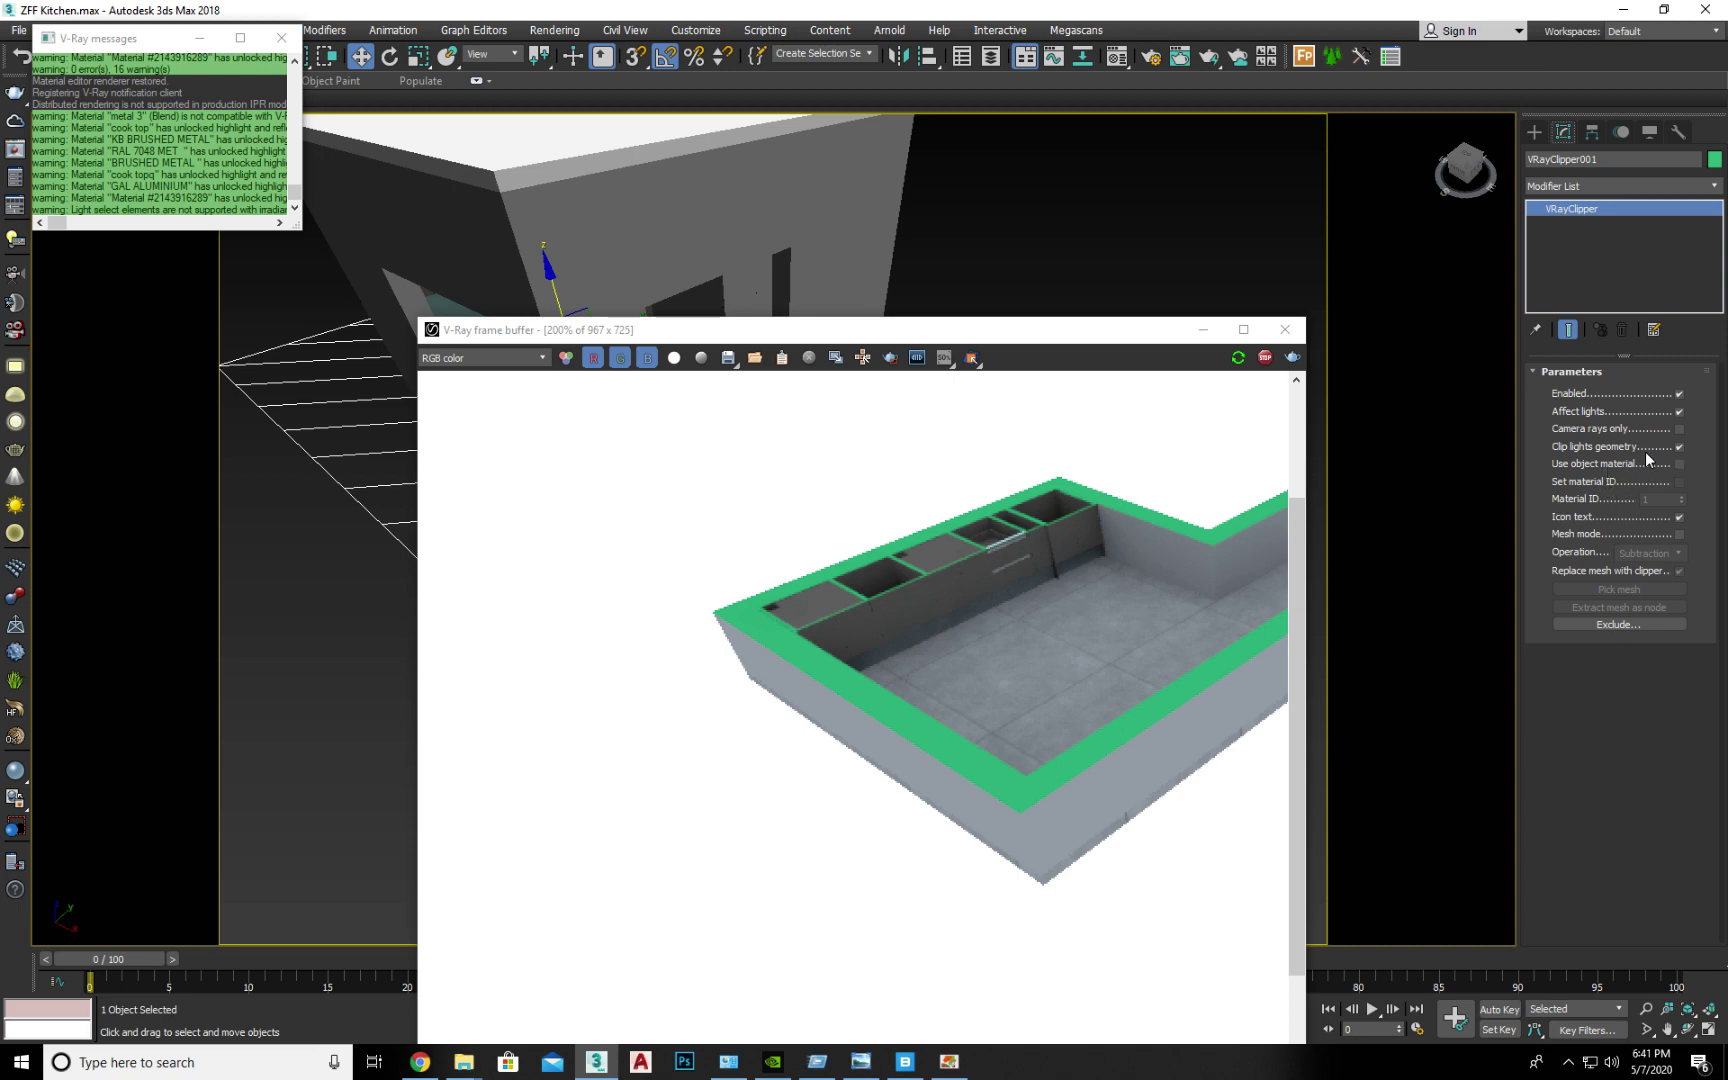
click(1680, 465)
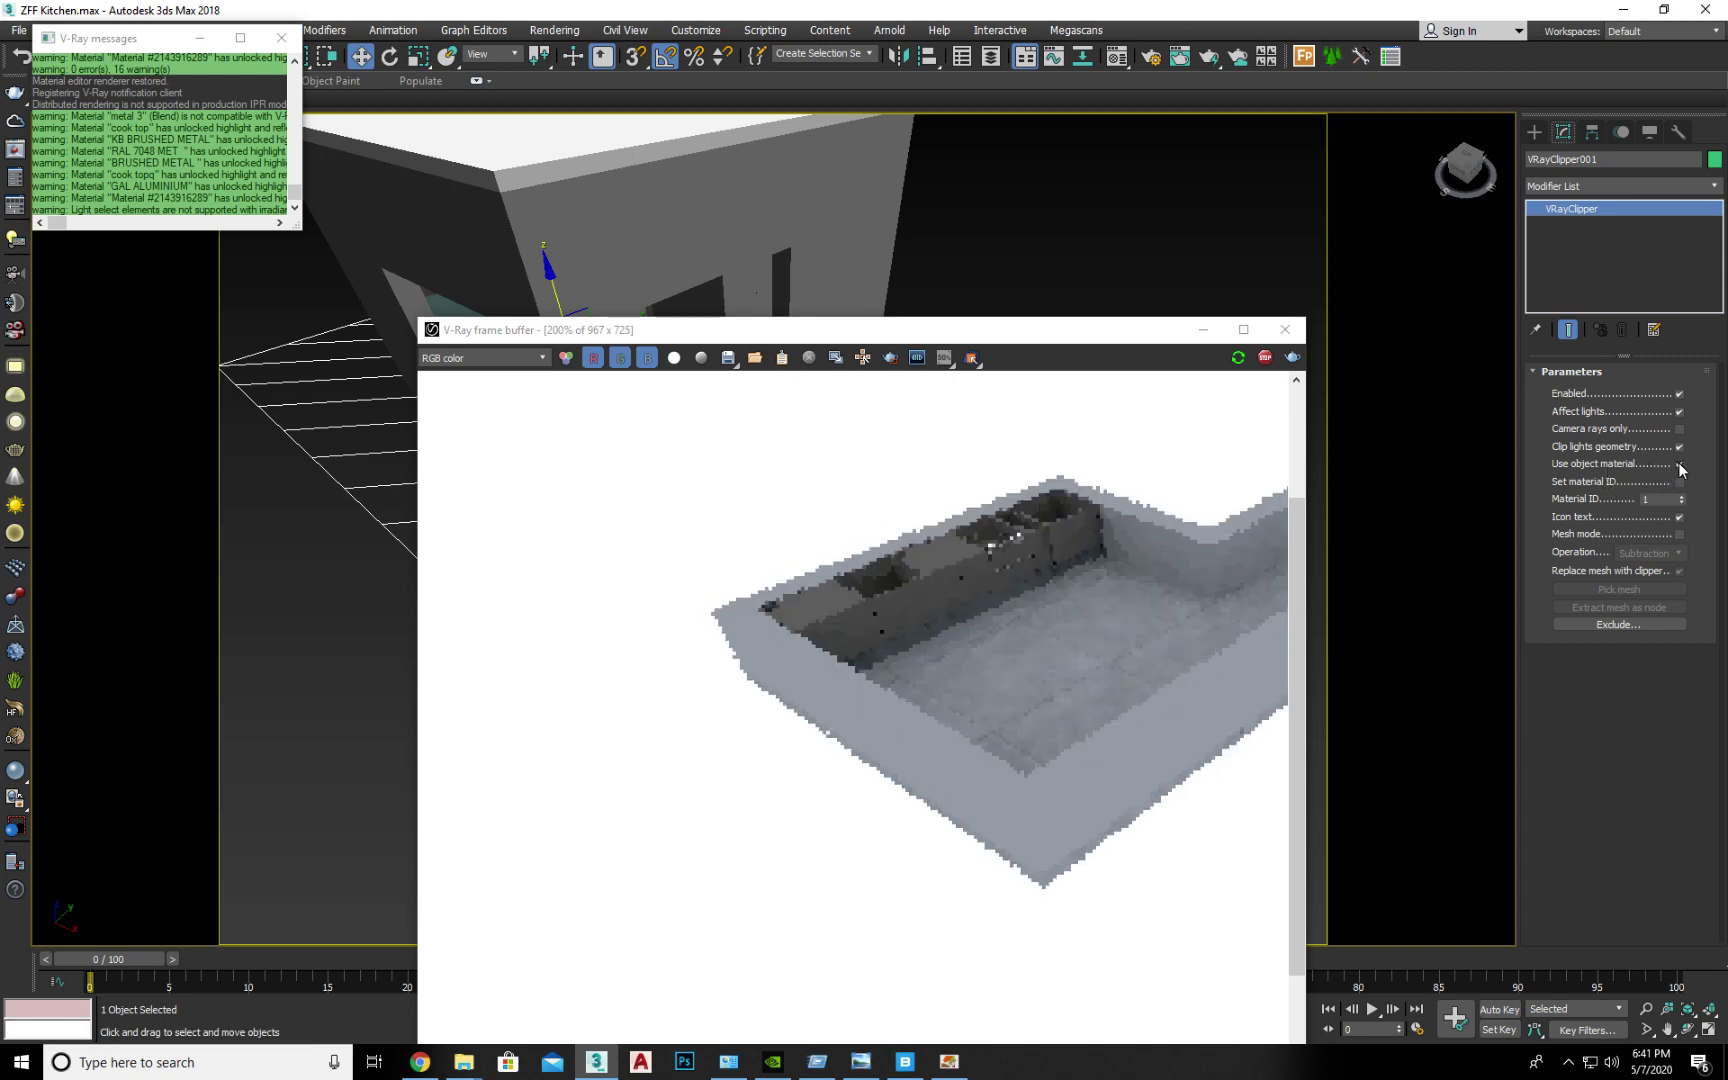
Rotate the clipper upright so it slices lengthwise through the kitchen cabinets, and examine the cut up close.
scroll(905, 559, up, 1)
mouse_move(570, 277)
middle_down()
mouse_move(611, 290)
mouse_move(572, 304)
middle_up()
key(e)
drag(572, 303, 583, 311)
alt+middle_drag(583, 311, 398, 241)
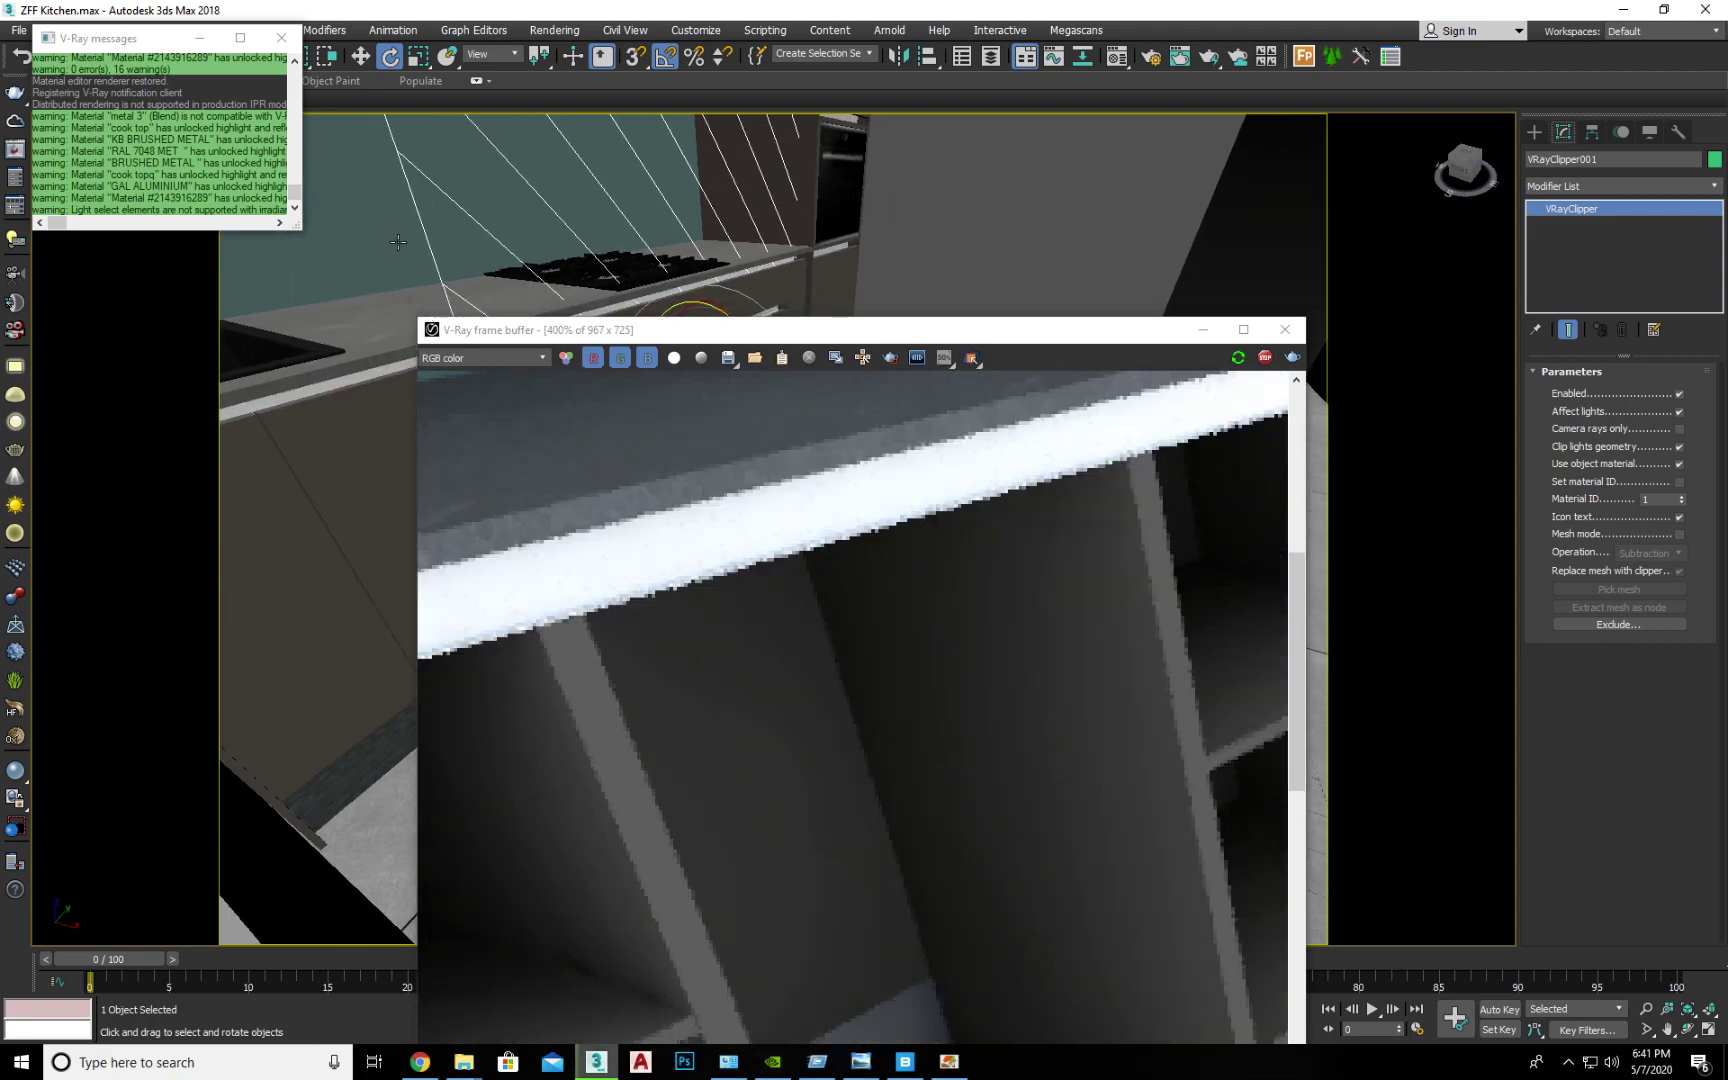
middle_drag(689, 228, 690, 150)
key(w)
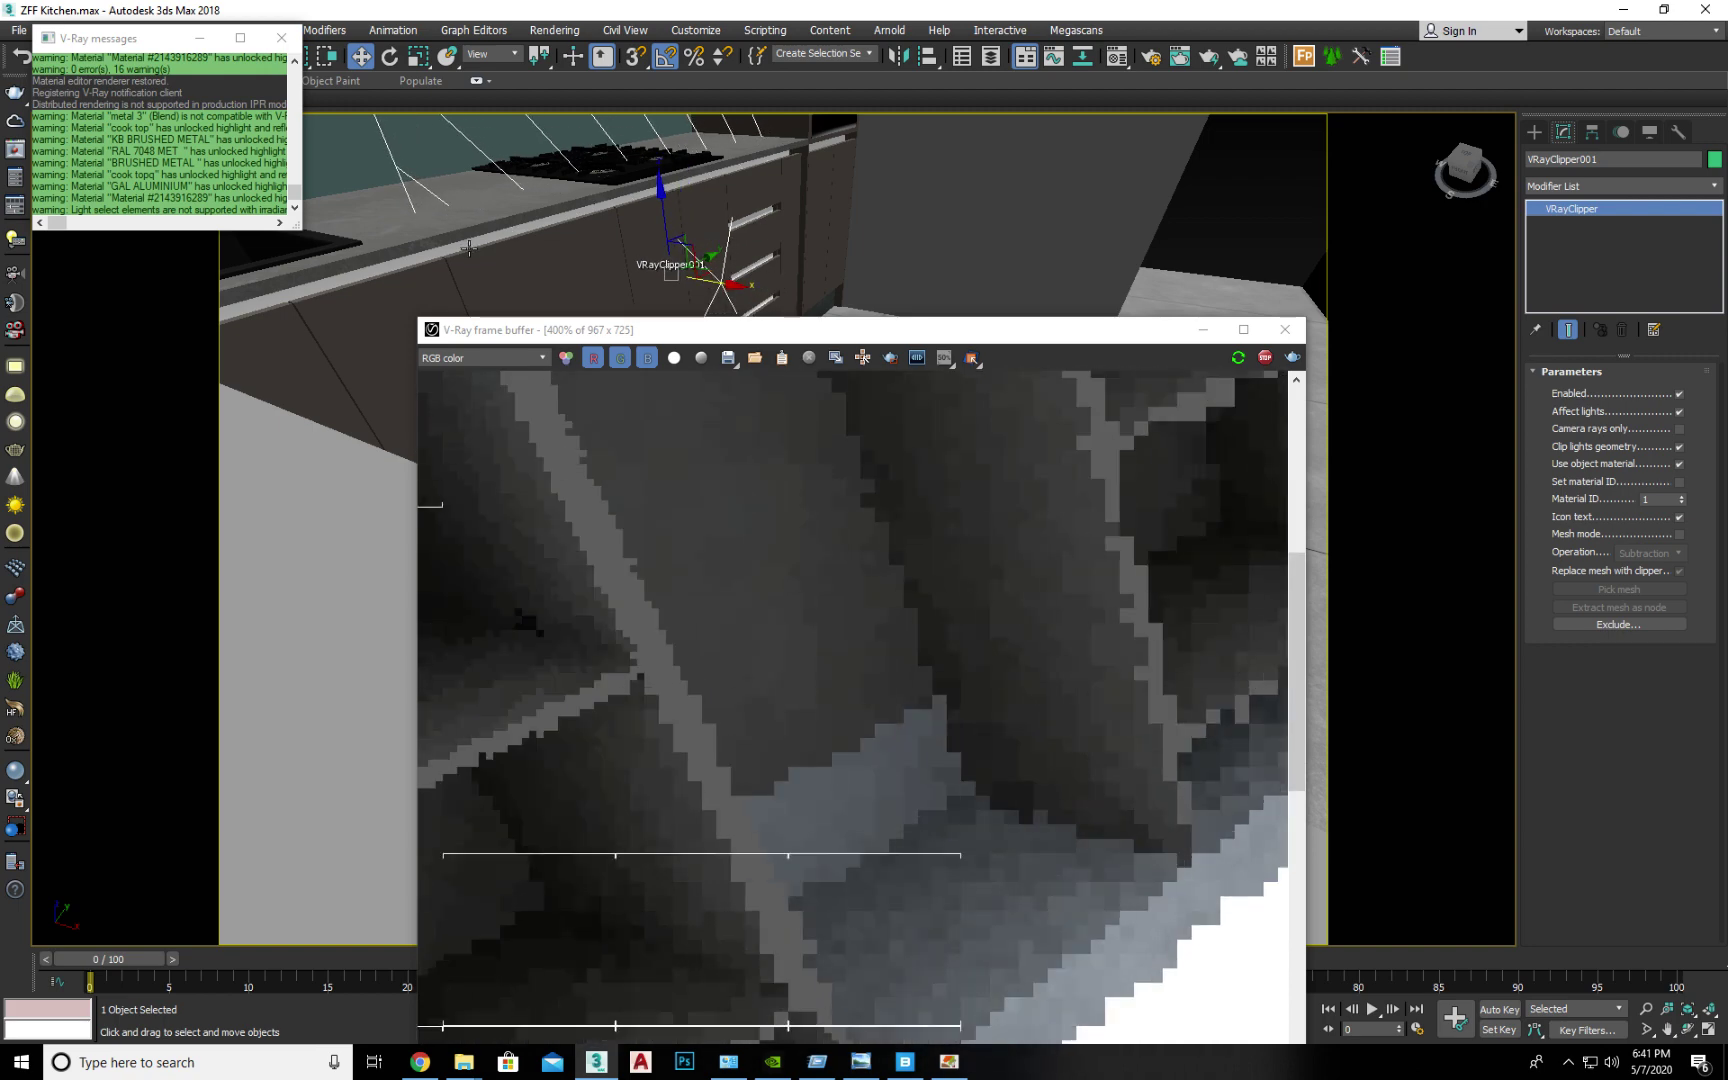
click(467, 249)
key(alt+q)
drag(895, 340, 1350, 315)
scroll(753, 508, down, 5)
alt+middle_drag(663, 445, 670, 385)
middle_drag(670, 385, 750, 517)
scroll(700, 622, up, 4)
drag(1324, 312, 1391, 429)
scroll(1274, 595, down, 1)
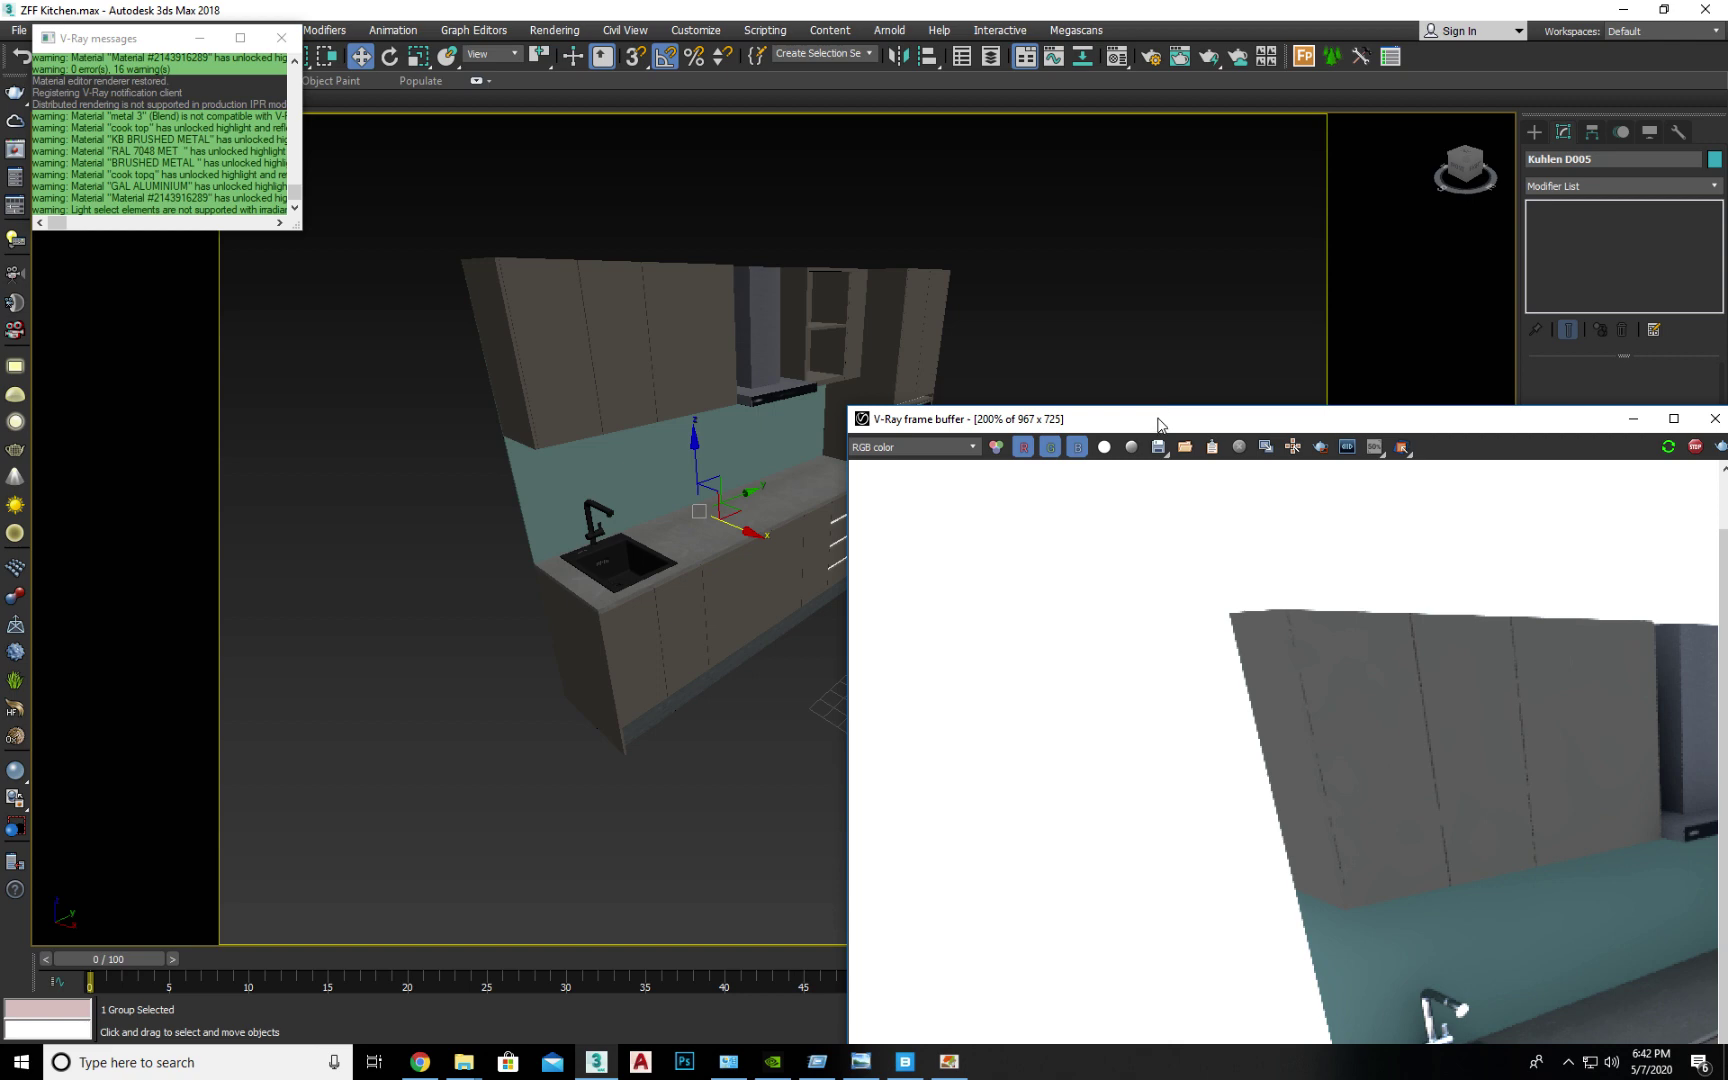
drag(1159, 425, 1439, 340)
click(930, 1011)
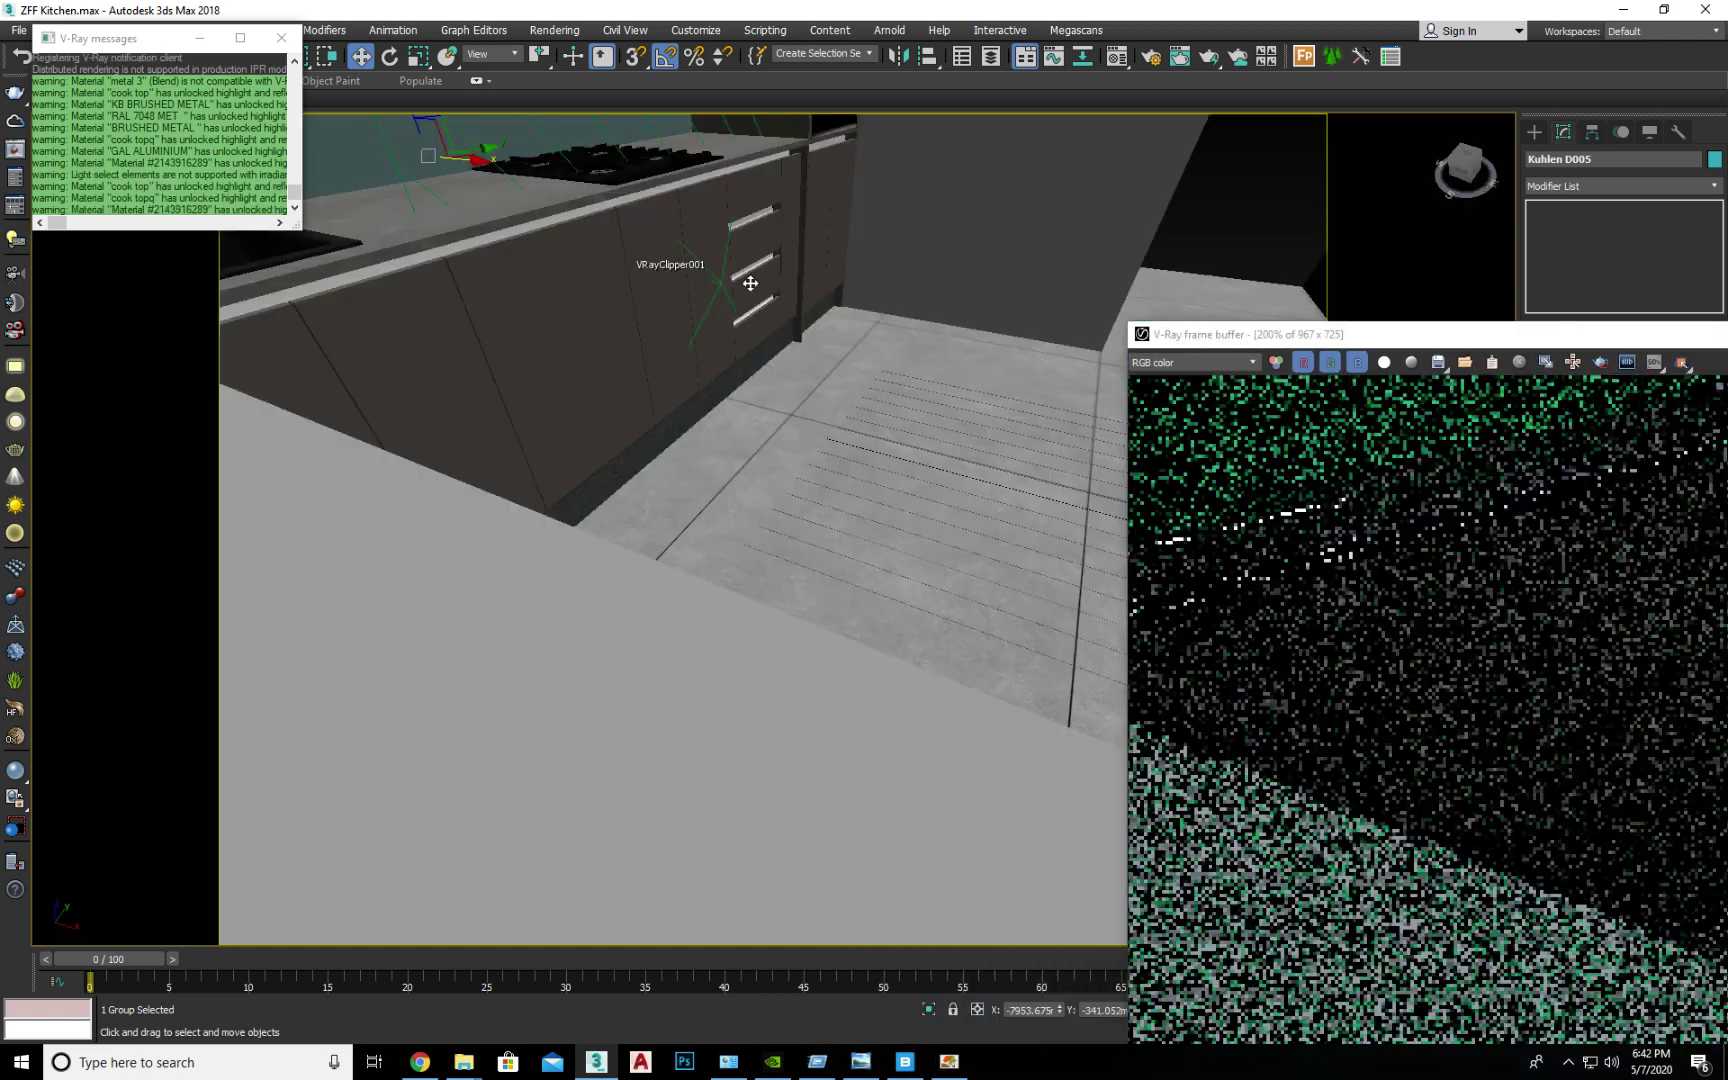
Isolate the kitchen unit together with the VRayClipper and close the frame buffer.
click(548, 145)
drag(1413, 340, 993, 387)
ctrl+click(532, 312)
key(alt+q)
click(1575, 388)
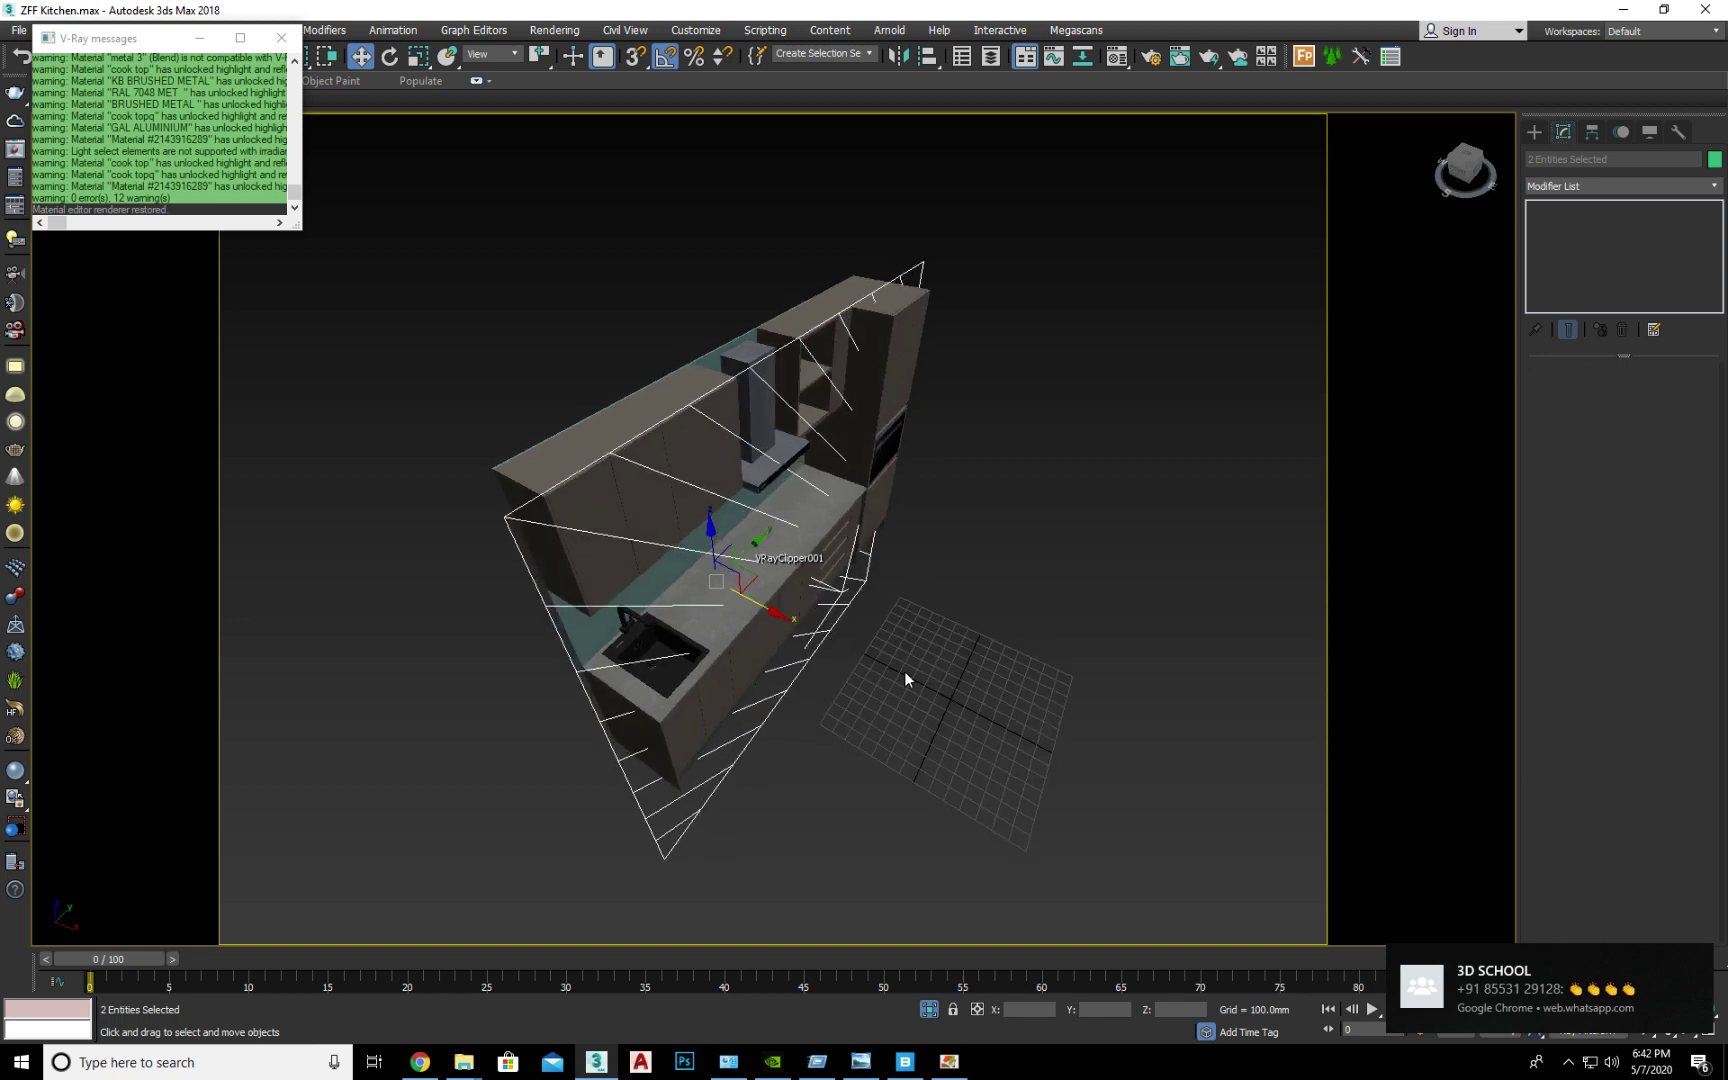
Draw a box with AutoGrid on the countertop beside the sink and raise it slightly along Z.
click(905, 679)
click(671, 552)
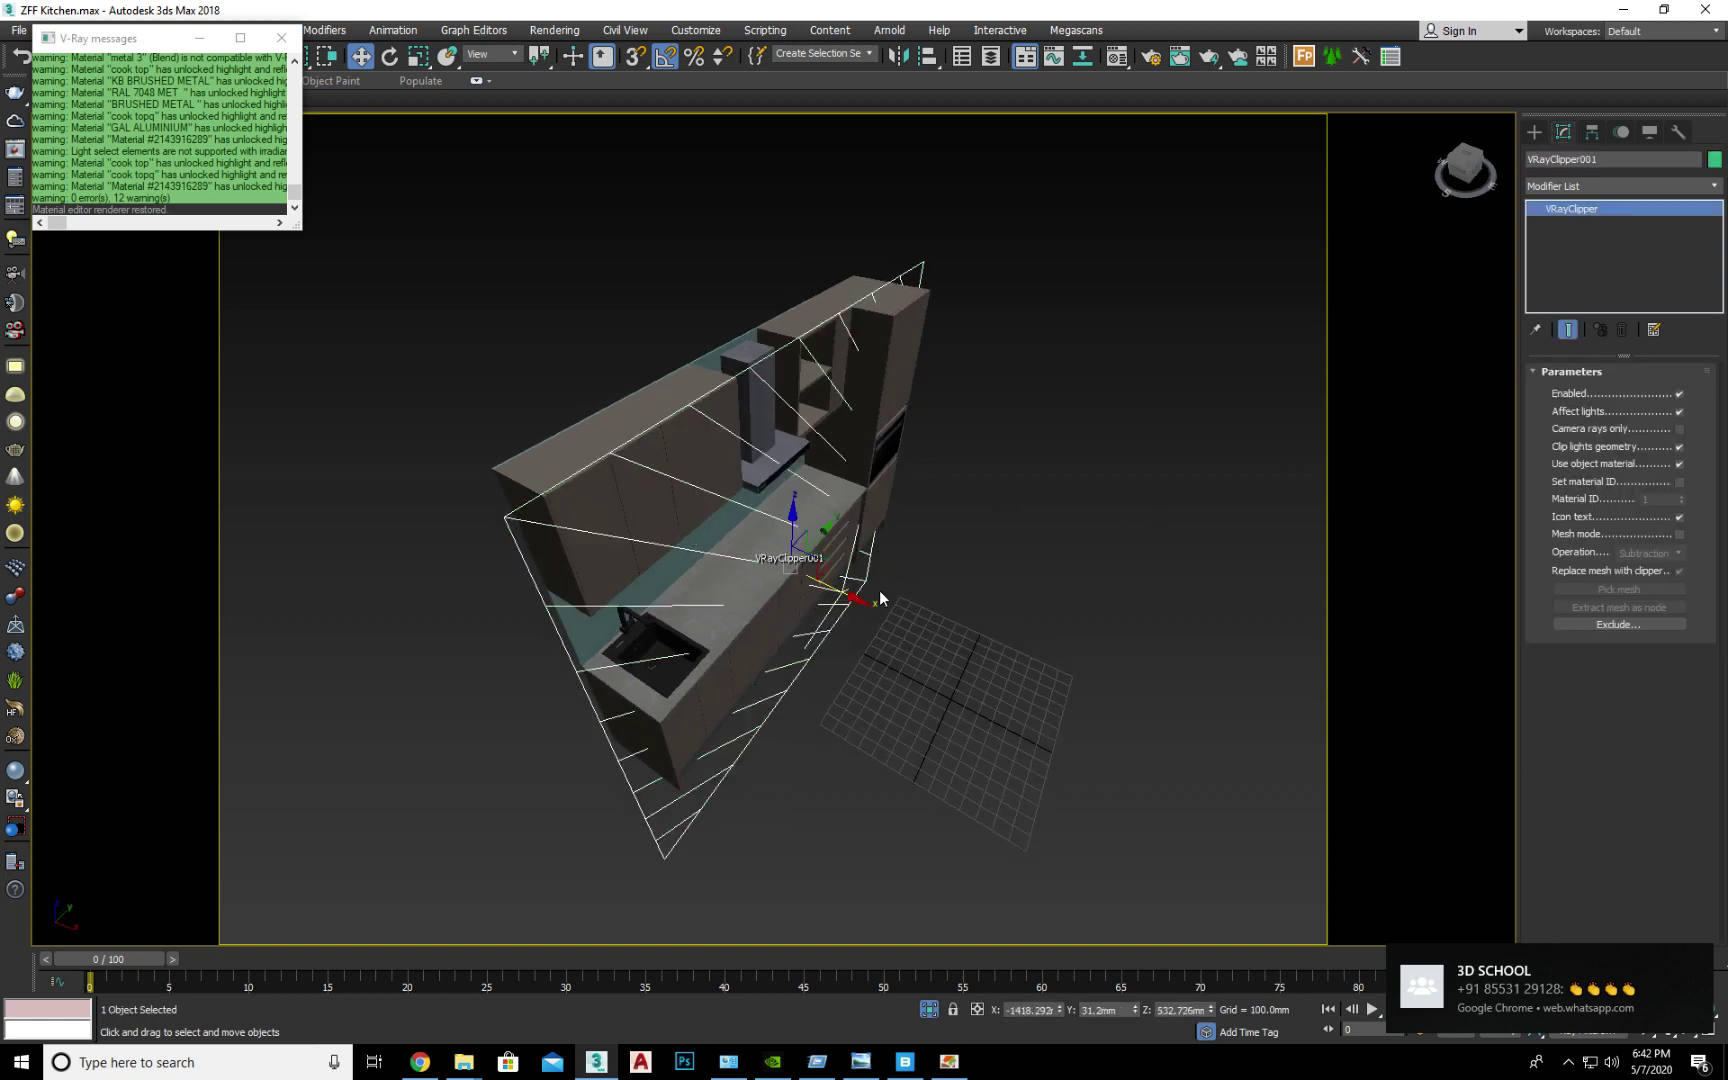
click(1532, 134)
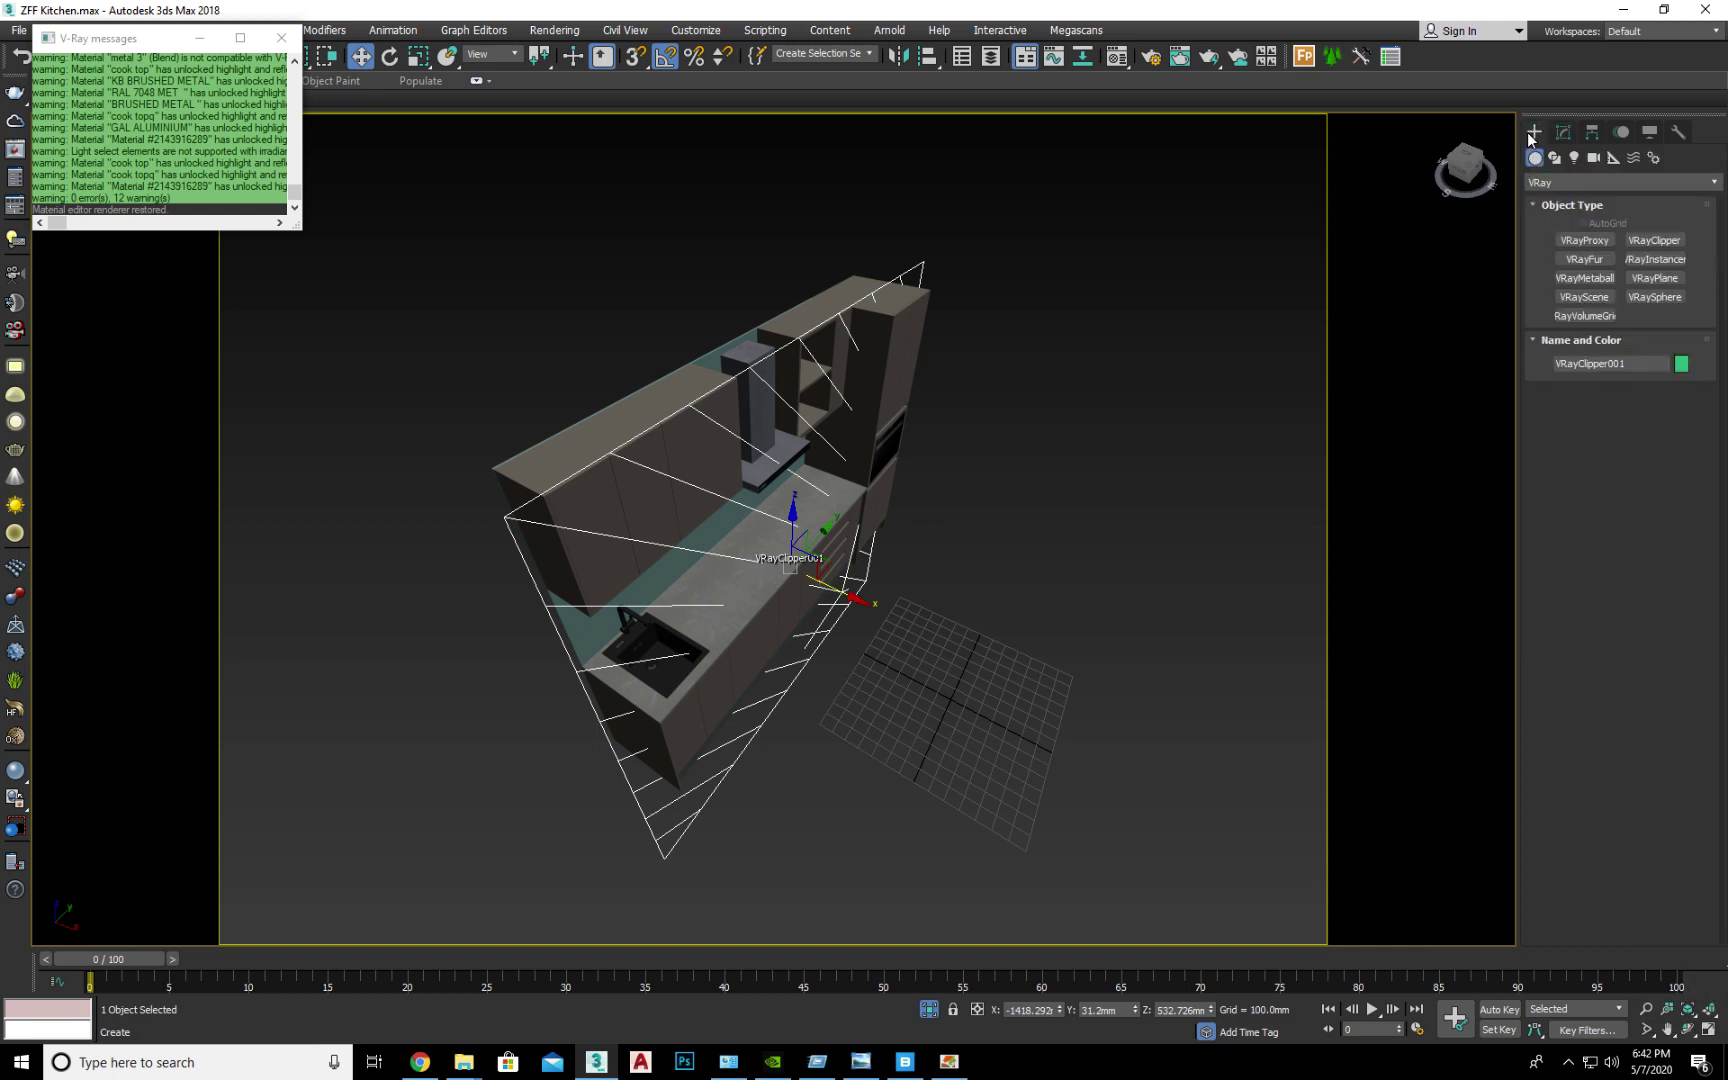
click(1545, 182)
click(1565, 193)
click(1590, 240)
click(1582, 222)
drag(730, 586, 752, 712)
click(755, 801)
key(w)
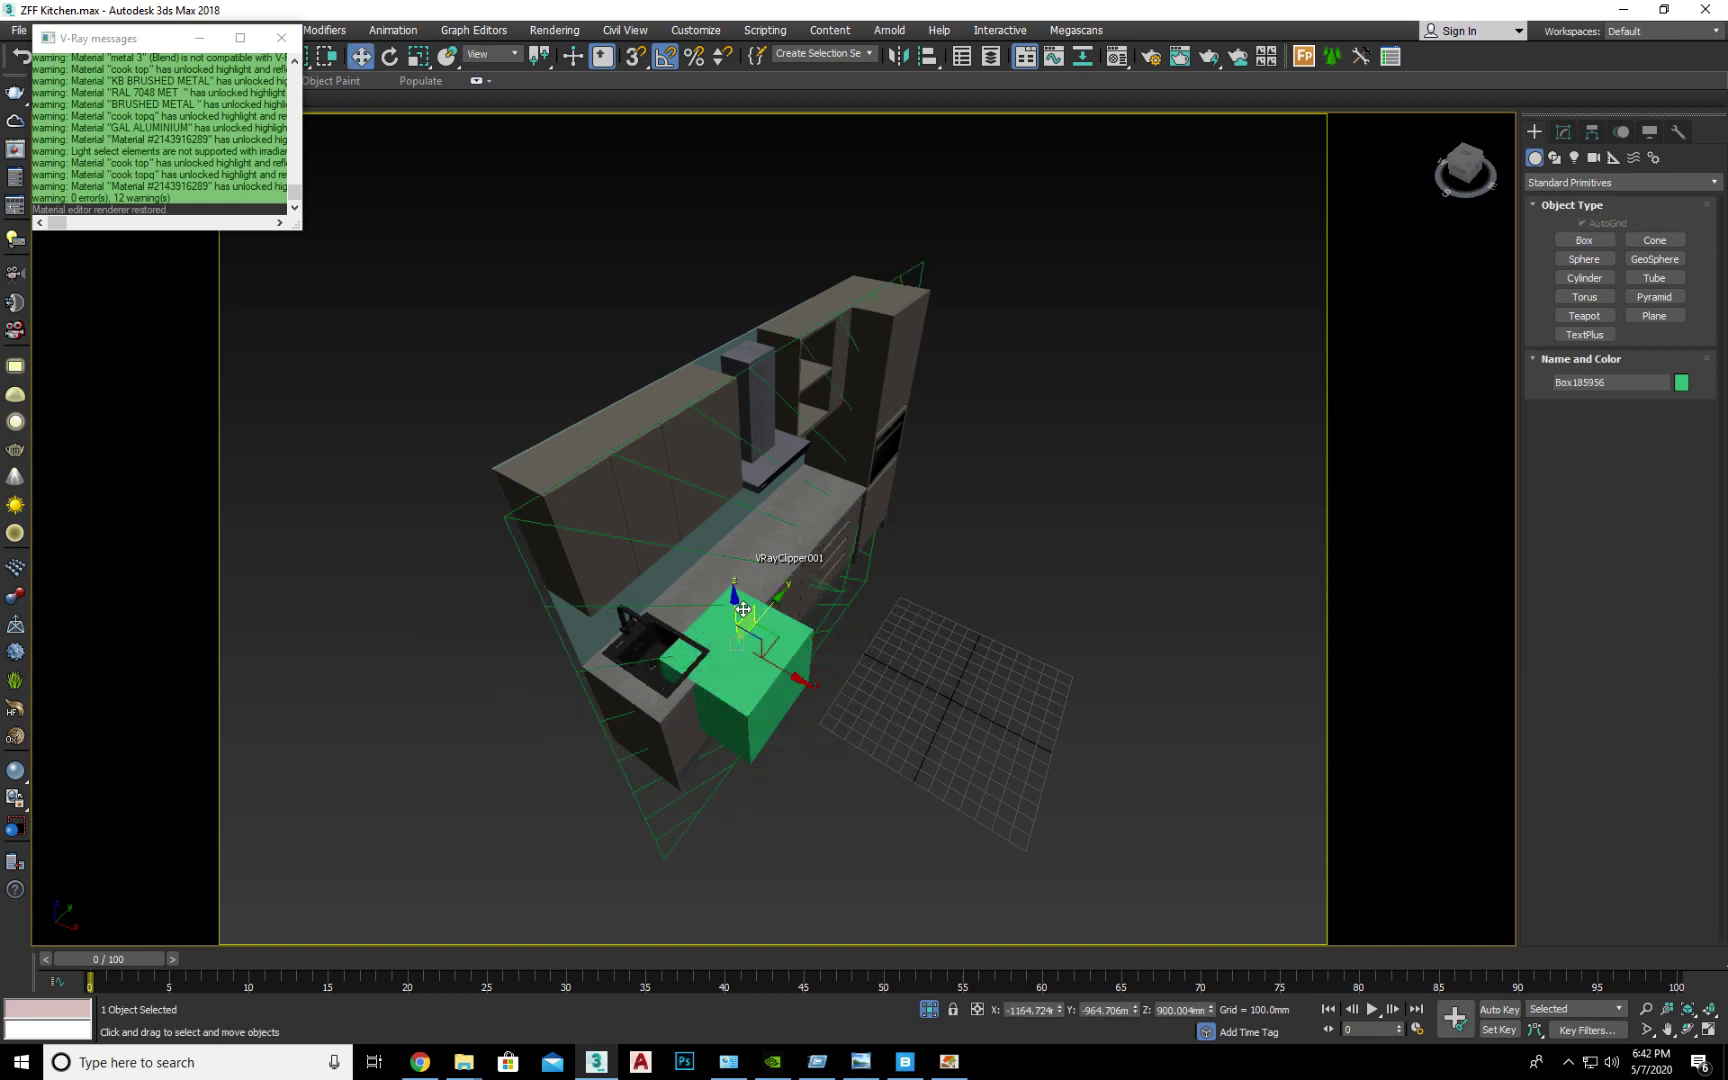
alt+middle_drag(750, 632, 738, 592)
drag(736, 594, 735, 560)
Enable Mesh mode on the VRayClipper with the Subtraction operation and pick the green box as its clipping mesh.
click(566, 596)
click(1563, 133)
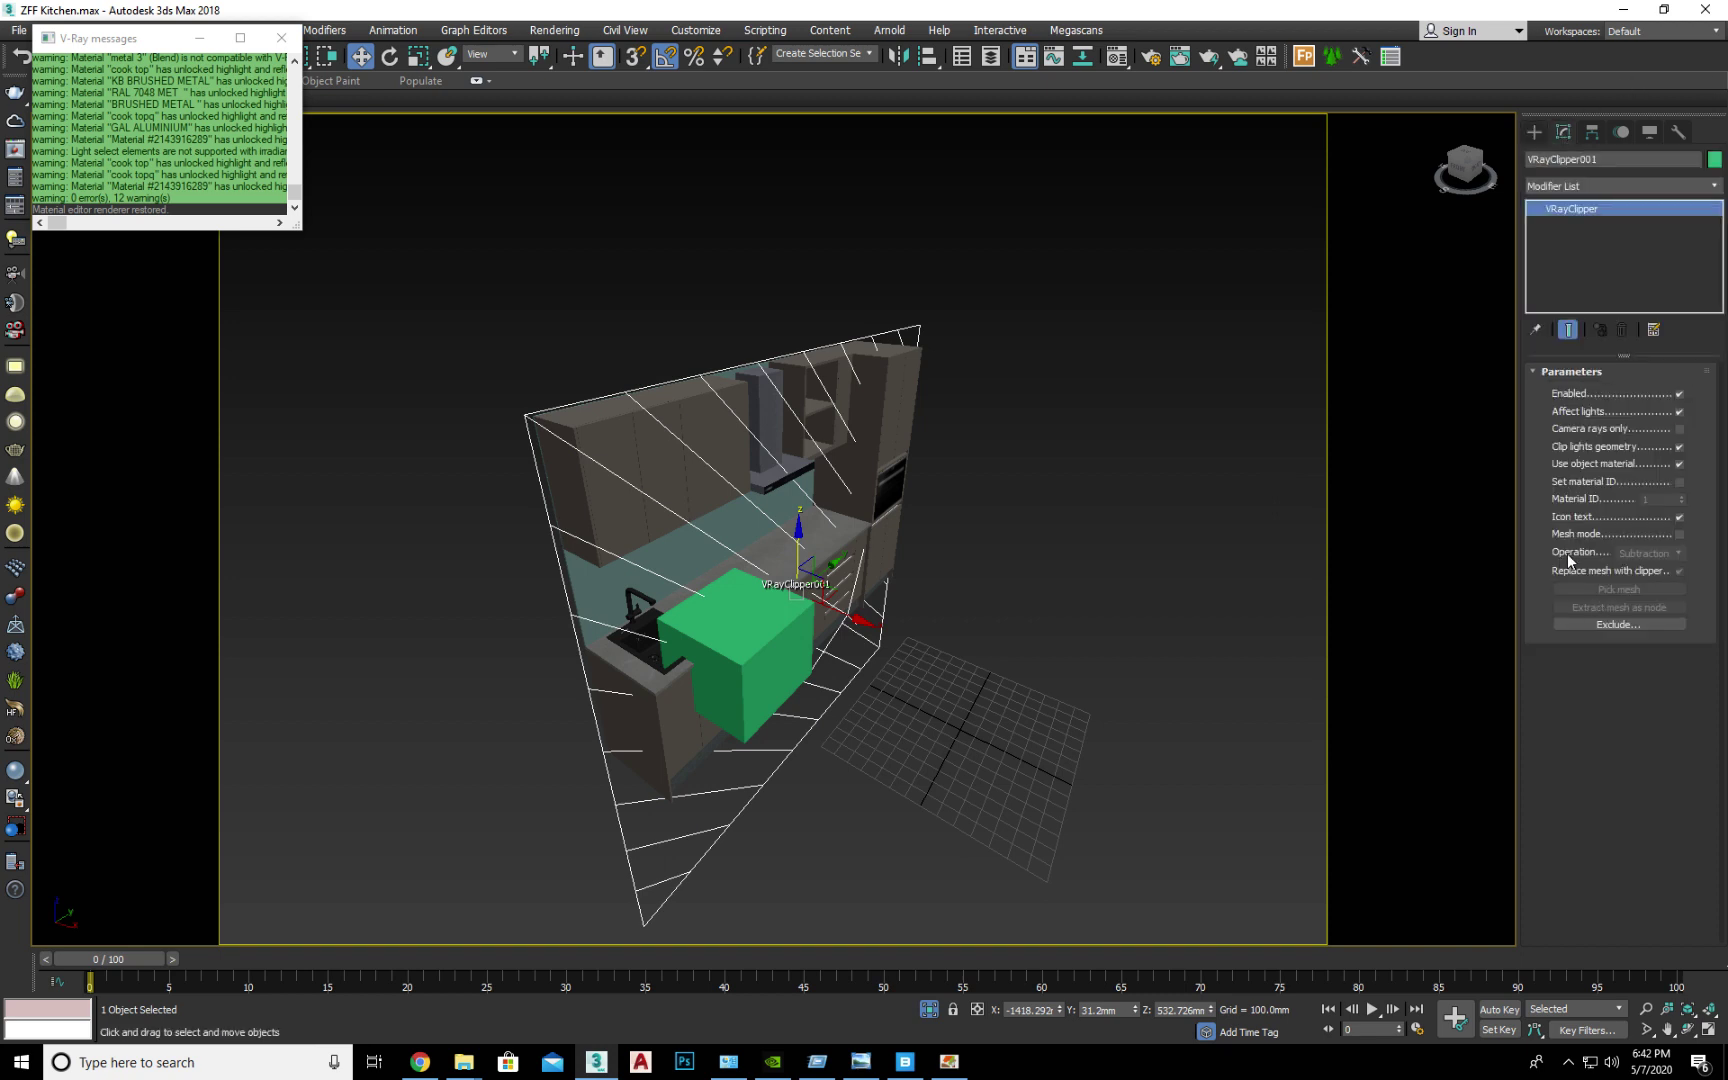
click(1679, 535)
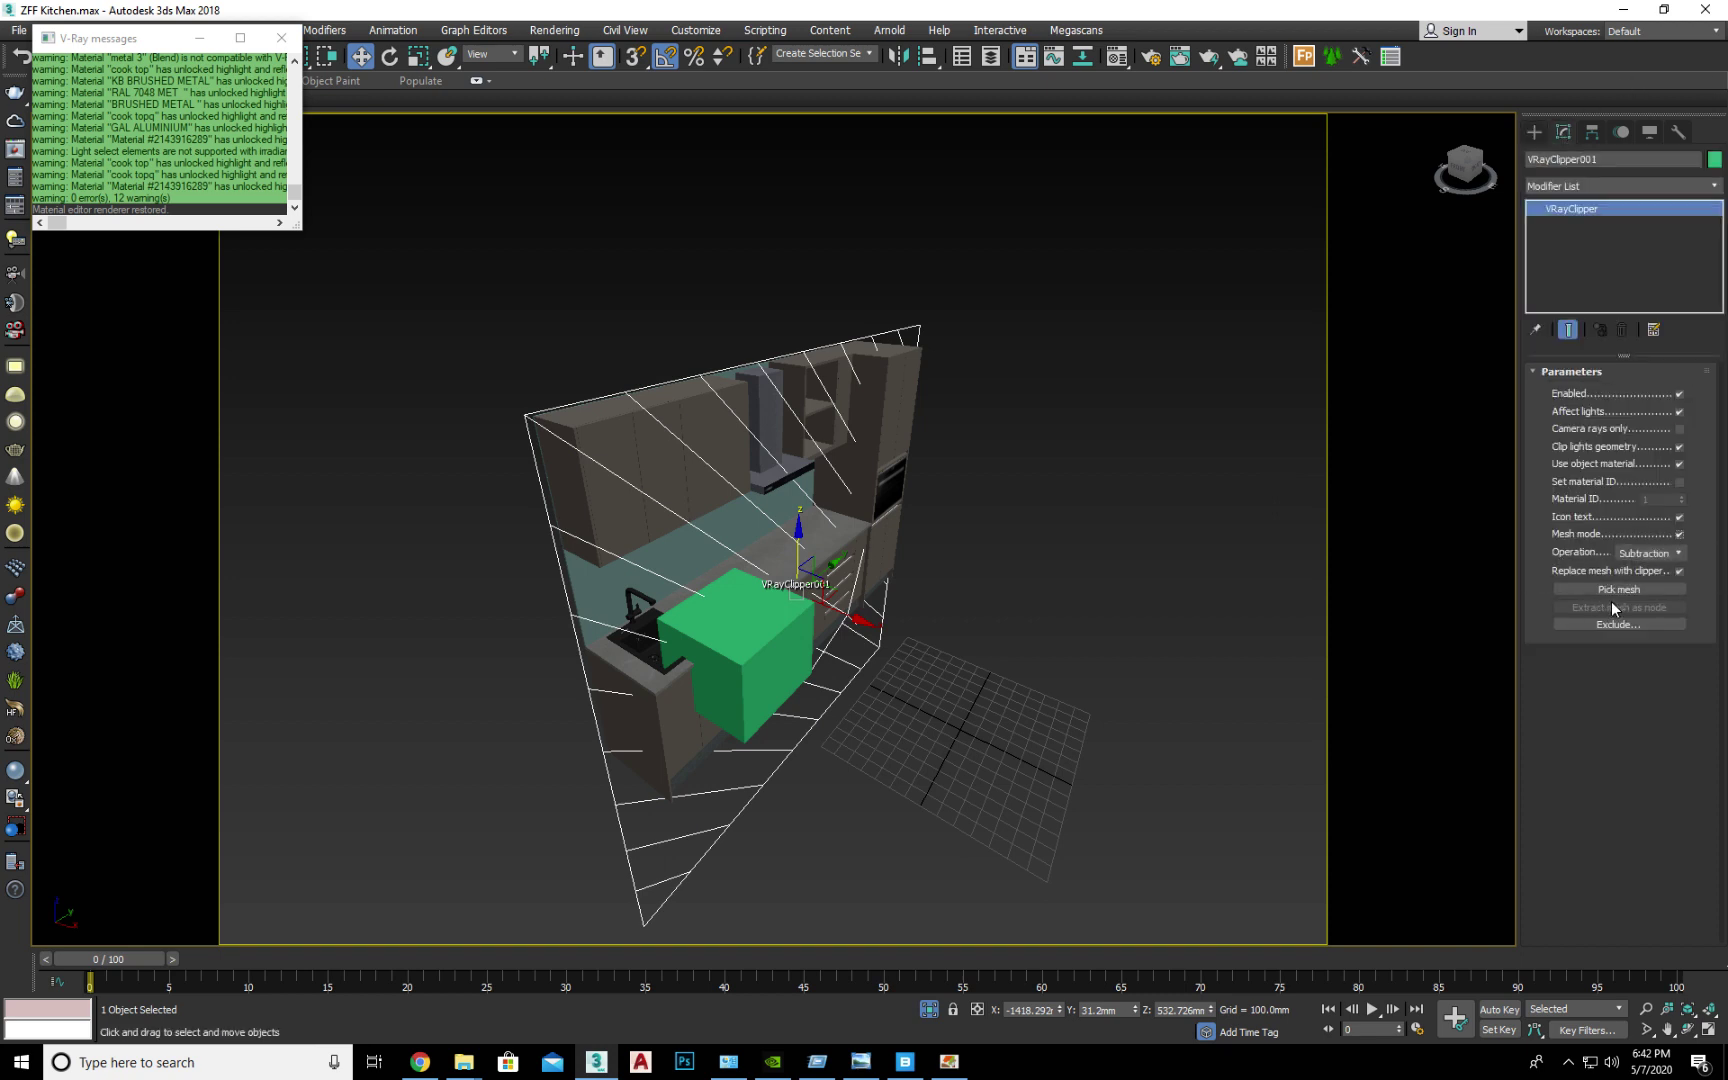
click(1619, 589)
click(741, 638)
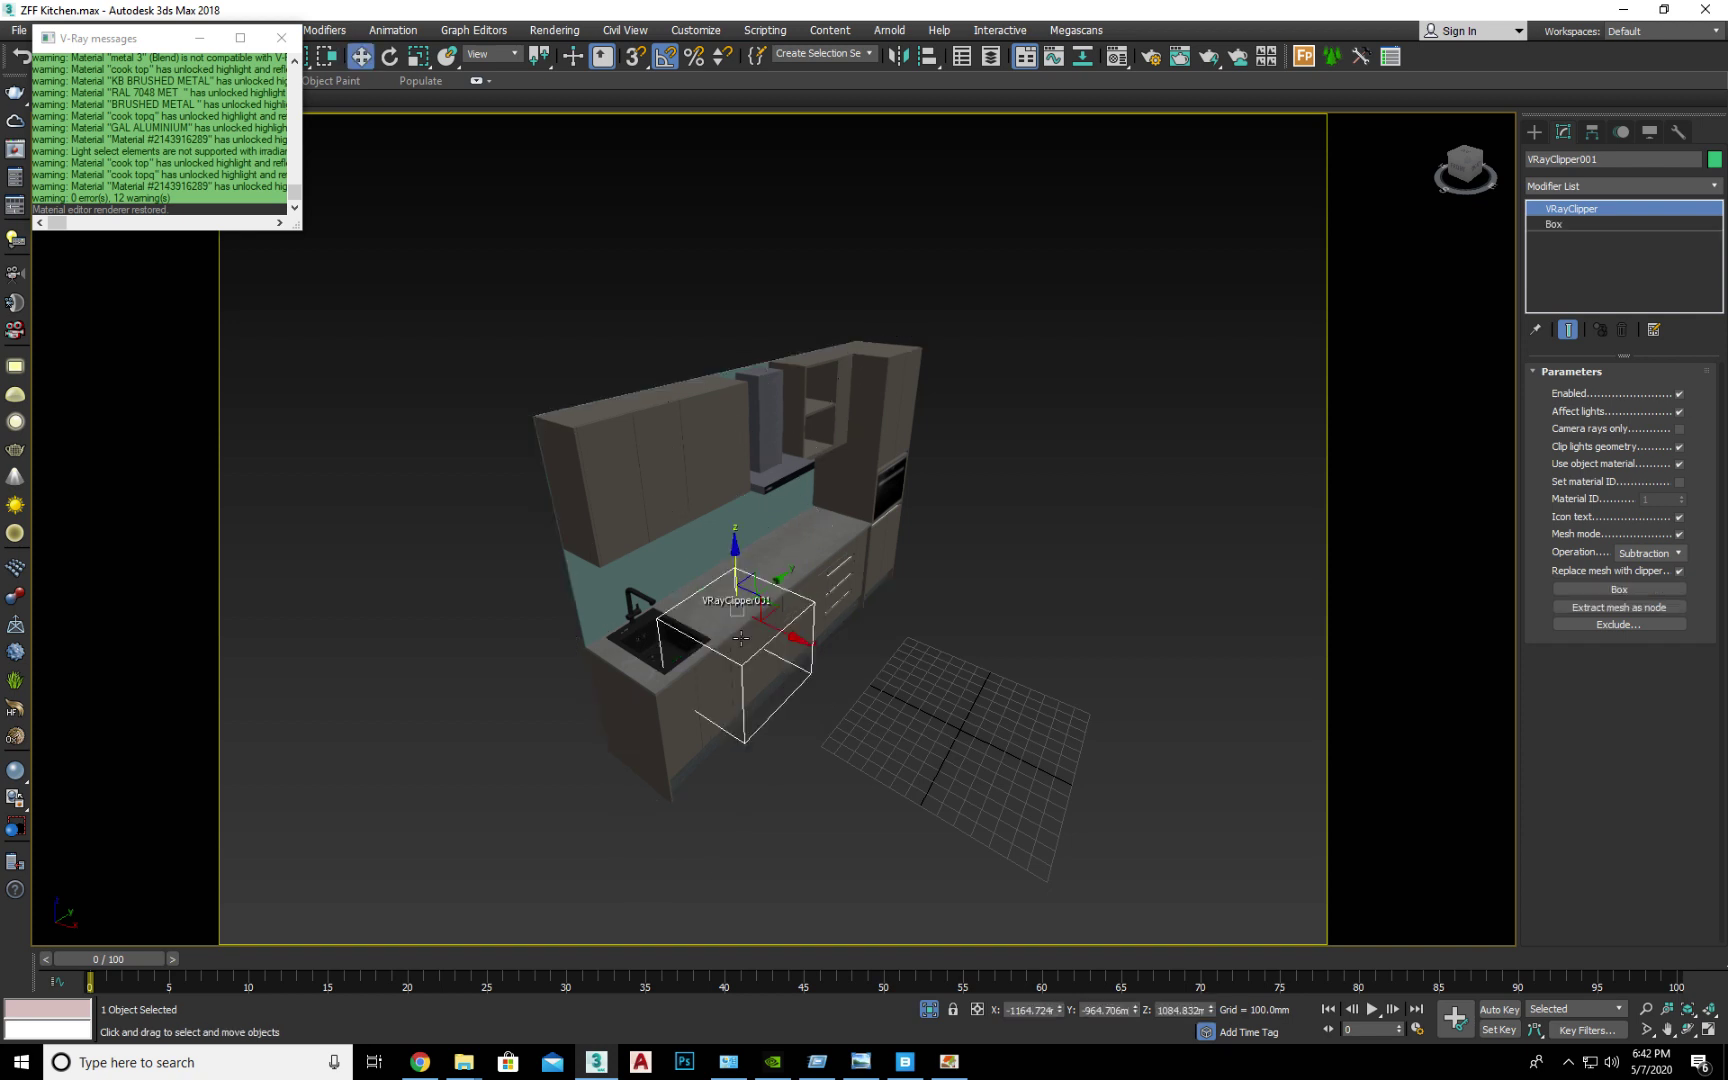
right_click(739, 631)
Restart the interactive render to preview the box-shaped cut, with the frame buffer placed beside the kitchen unit.
click(280, 39)
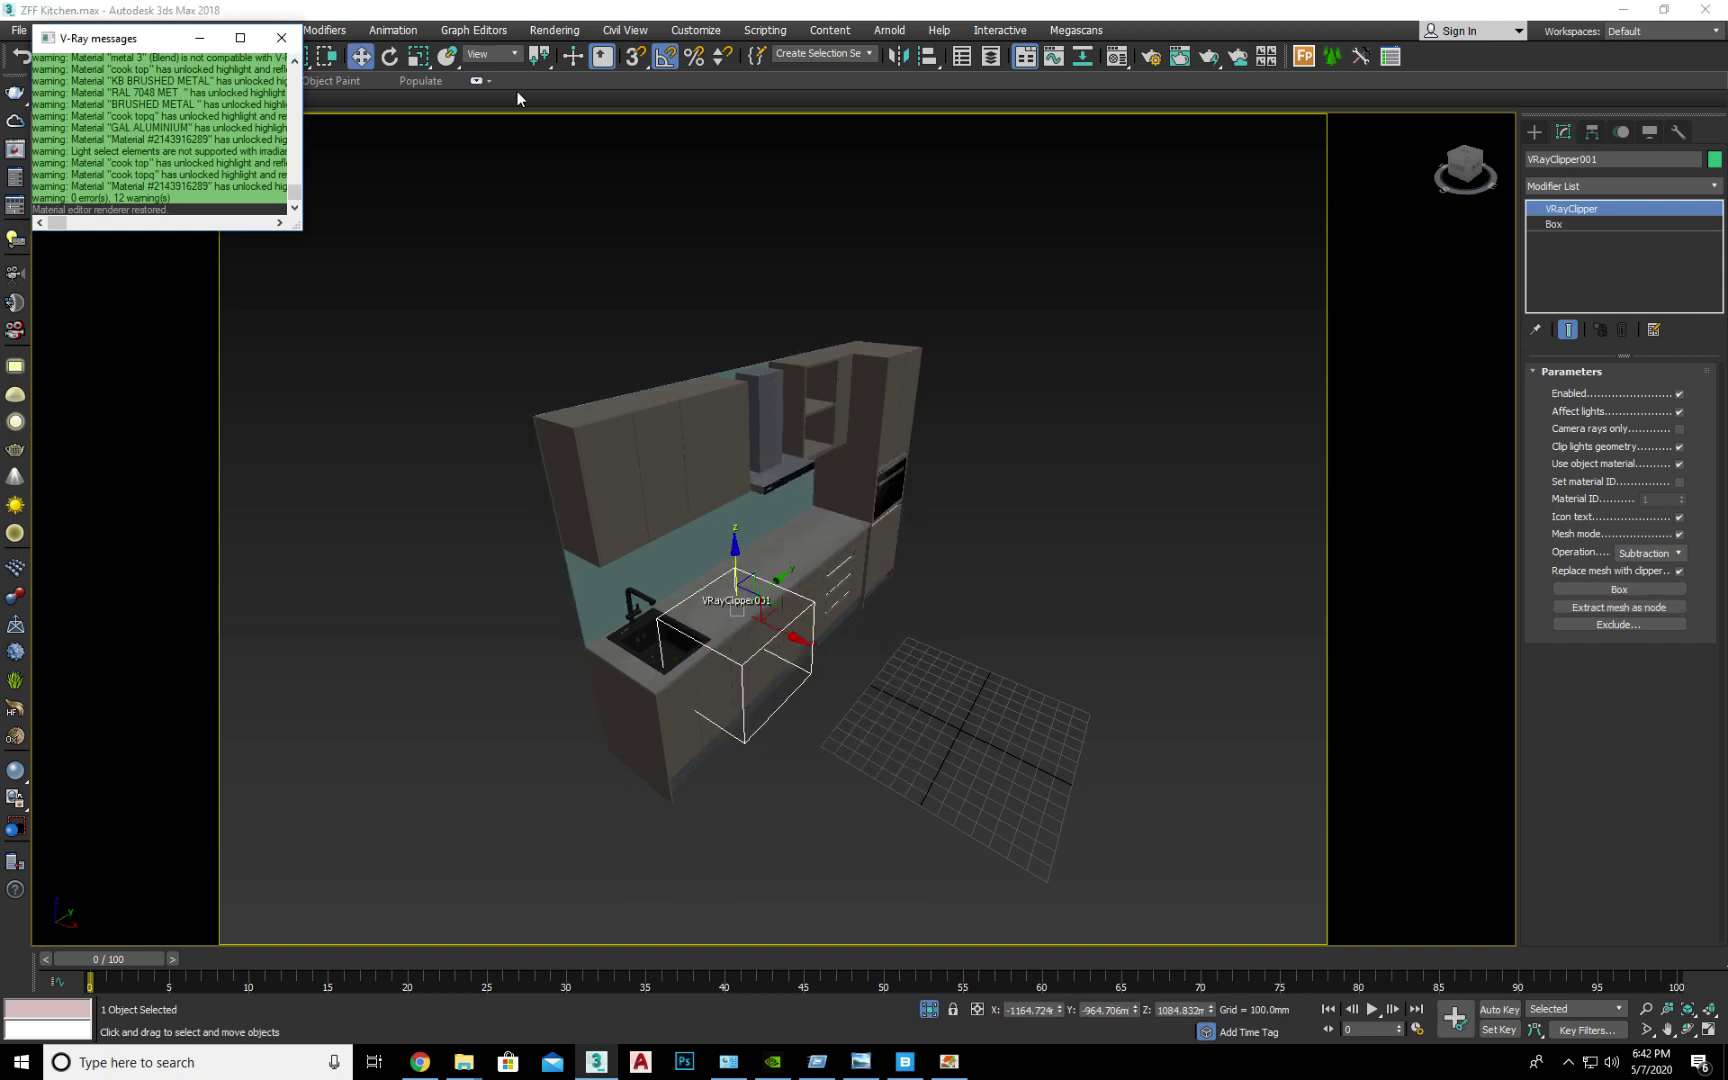
click(15, 148)
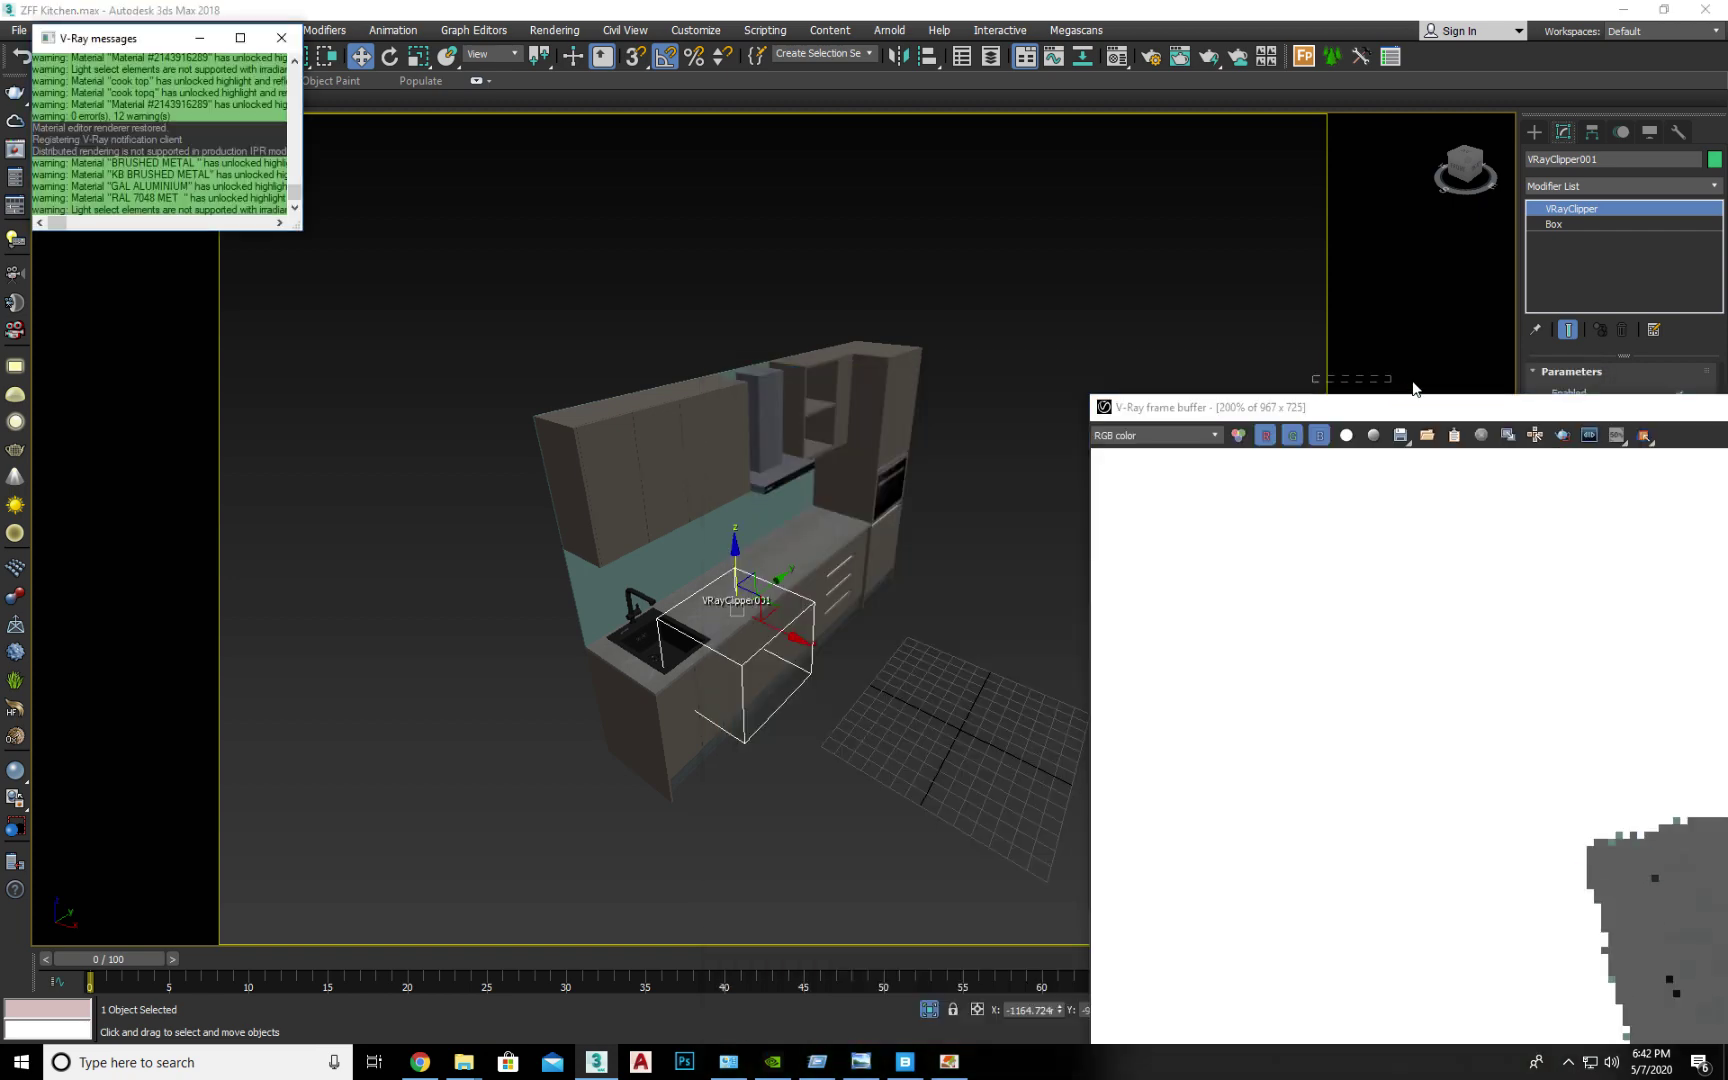
click(1414, 385)
drag(1423, 412, 1260, 334)
middle_drag(824, 668, 670, 400)
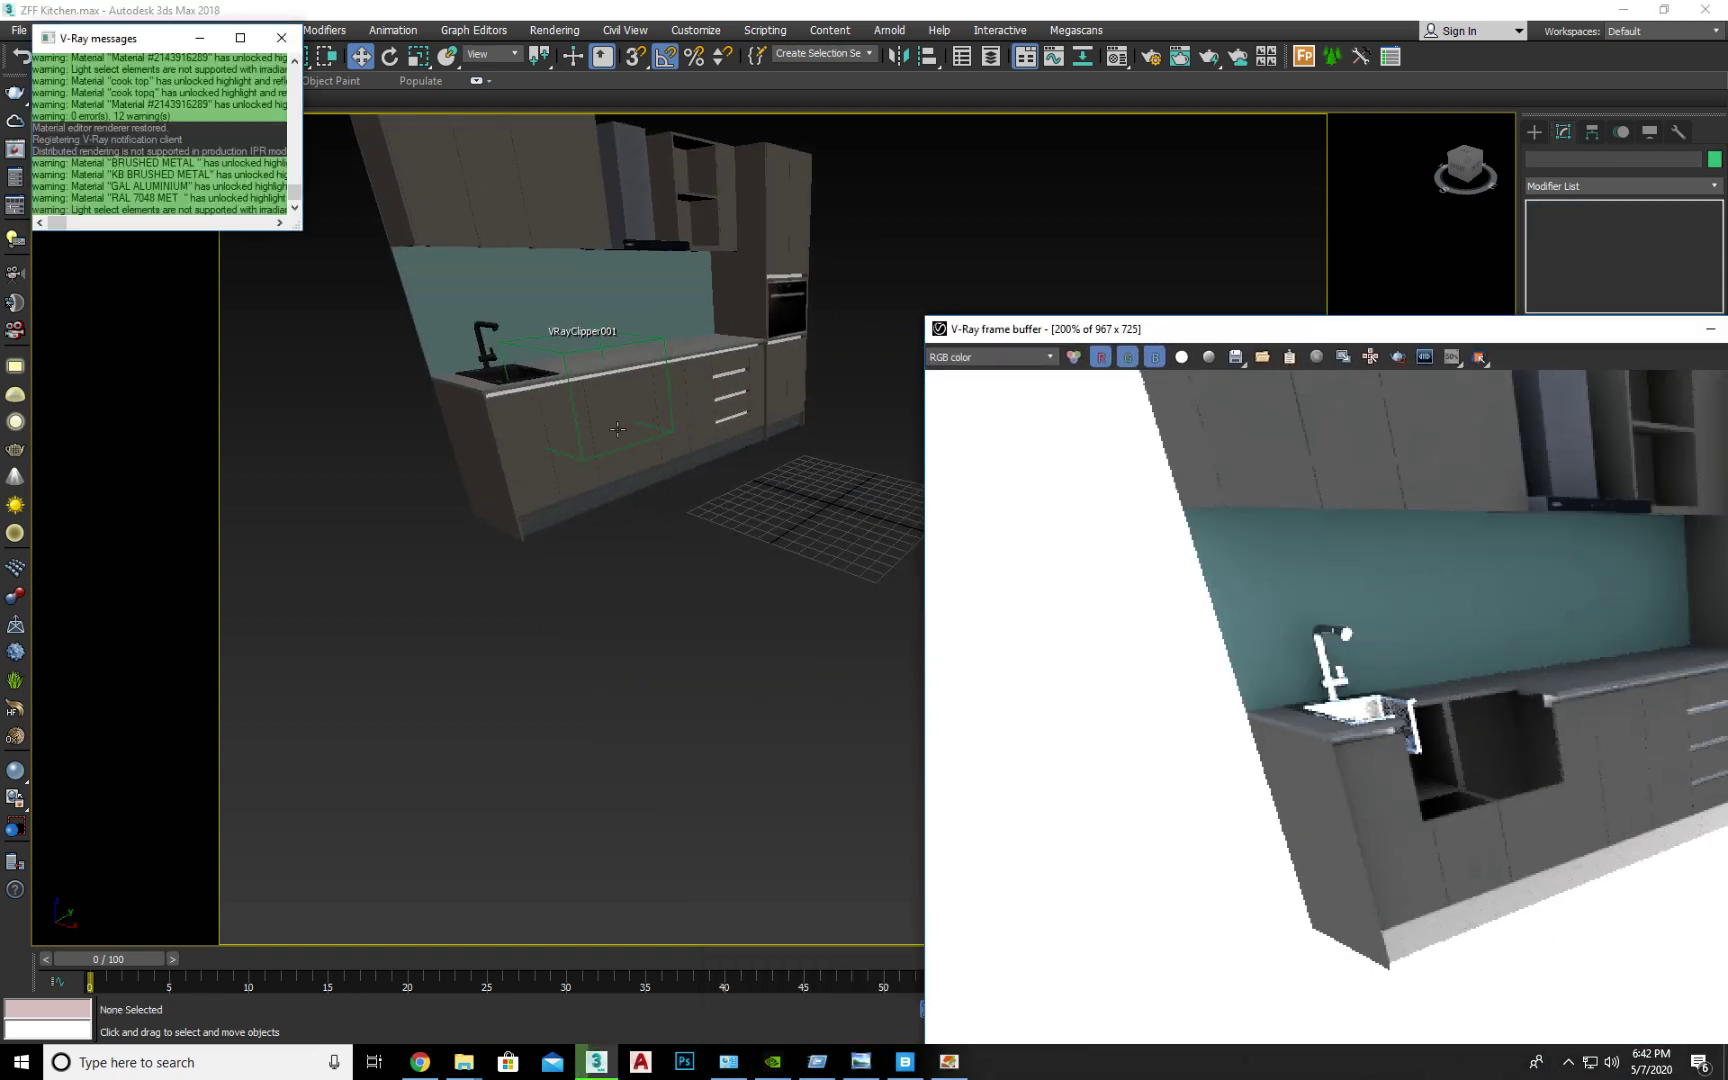
click(593, 459)
drag(599, 318, 572, 323)
key(ctrl+z)
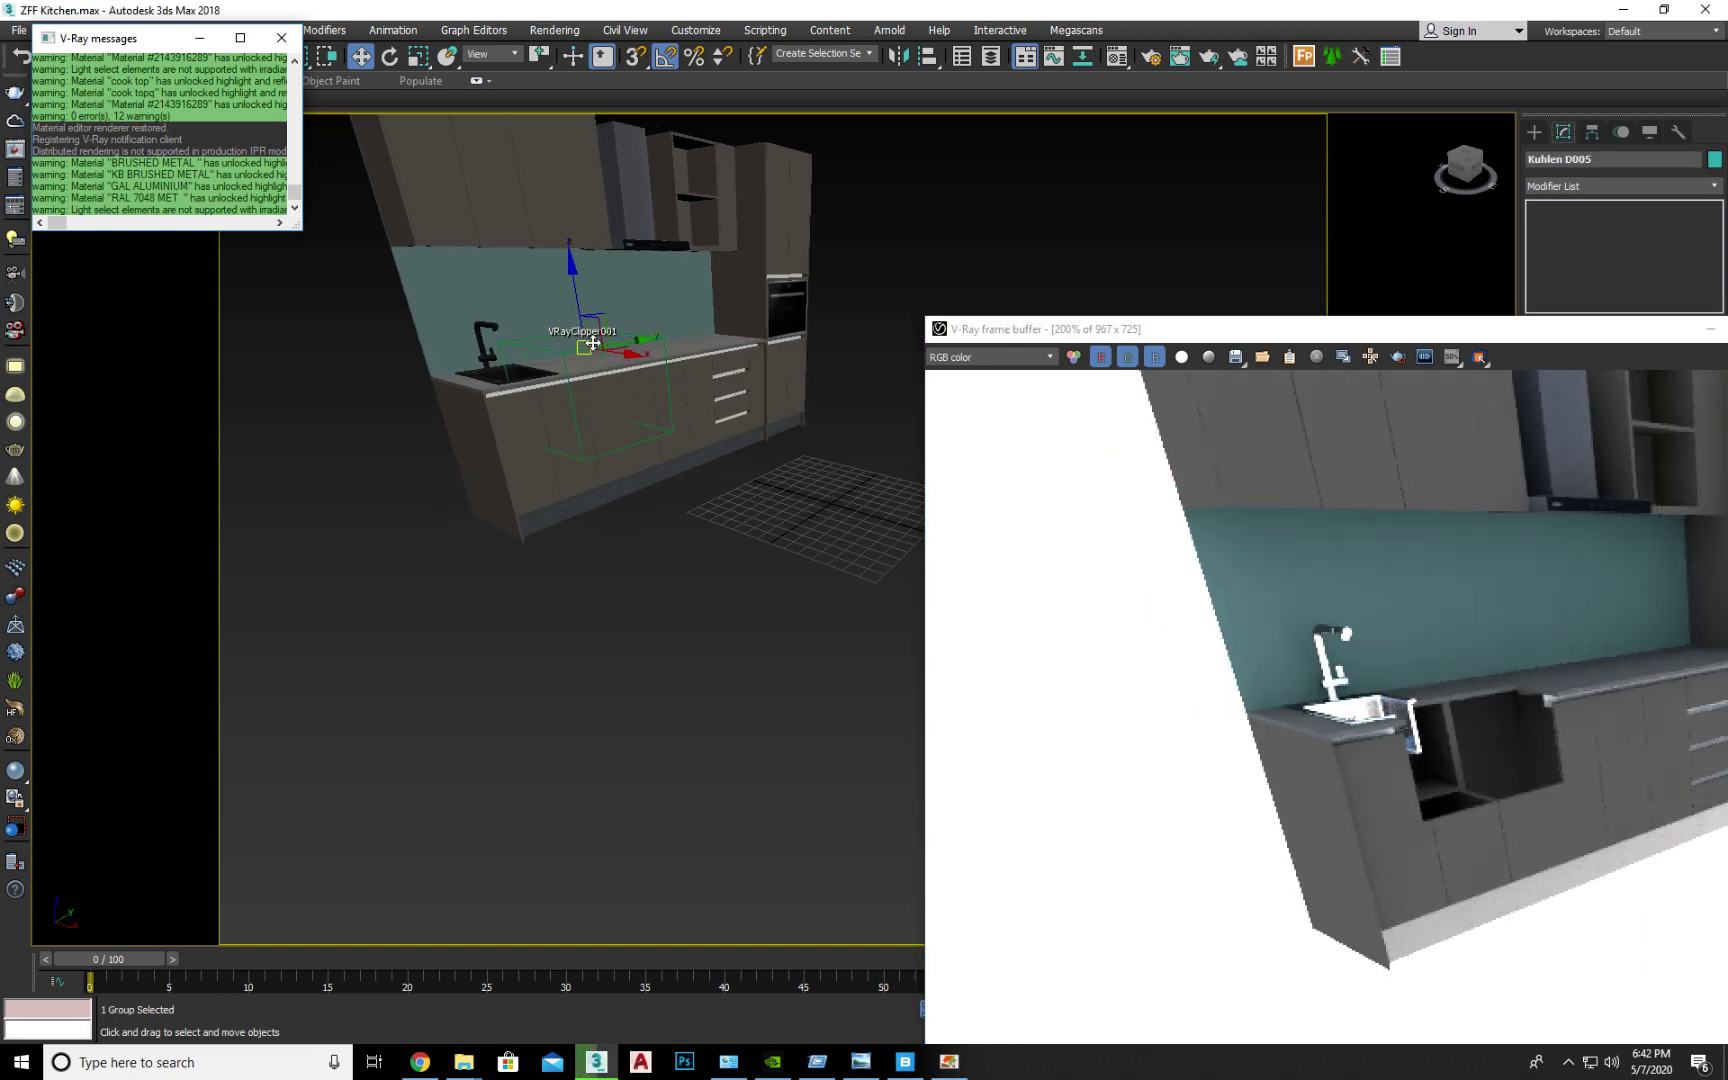
Select the VRayClipper and move its box over the sink end of the counter to cut open the sink cabinet.
click(594, 342)
click(1563, 223)
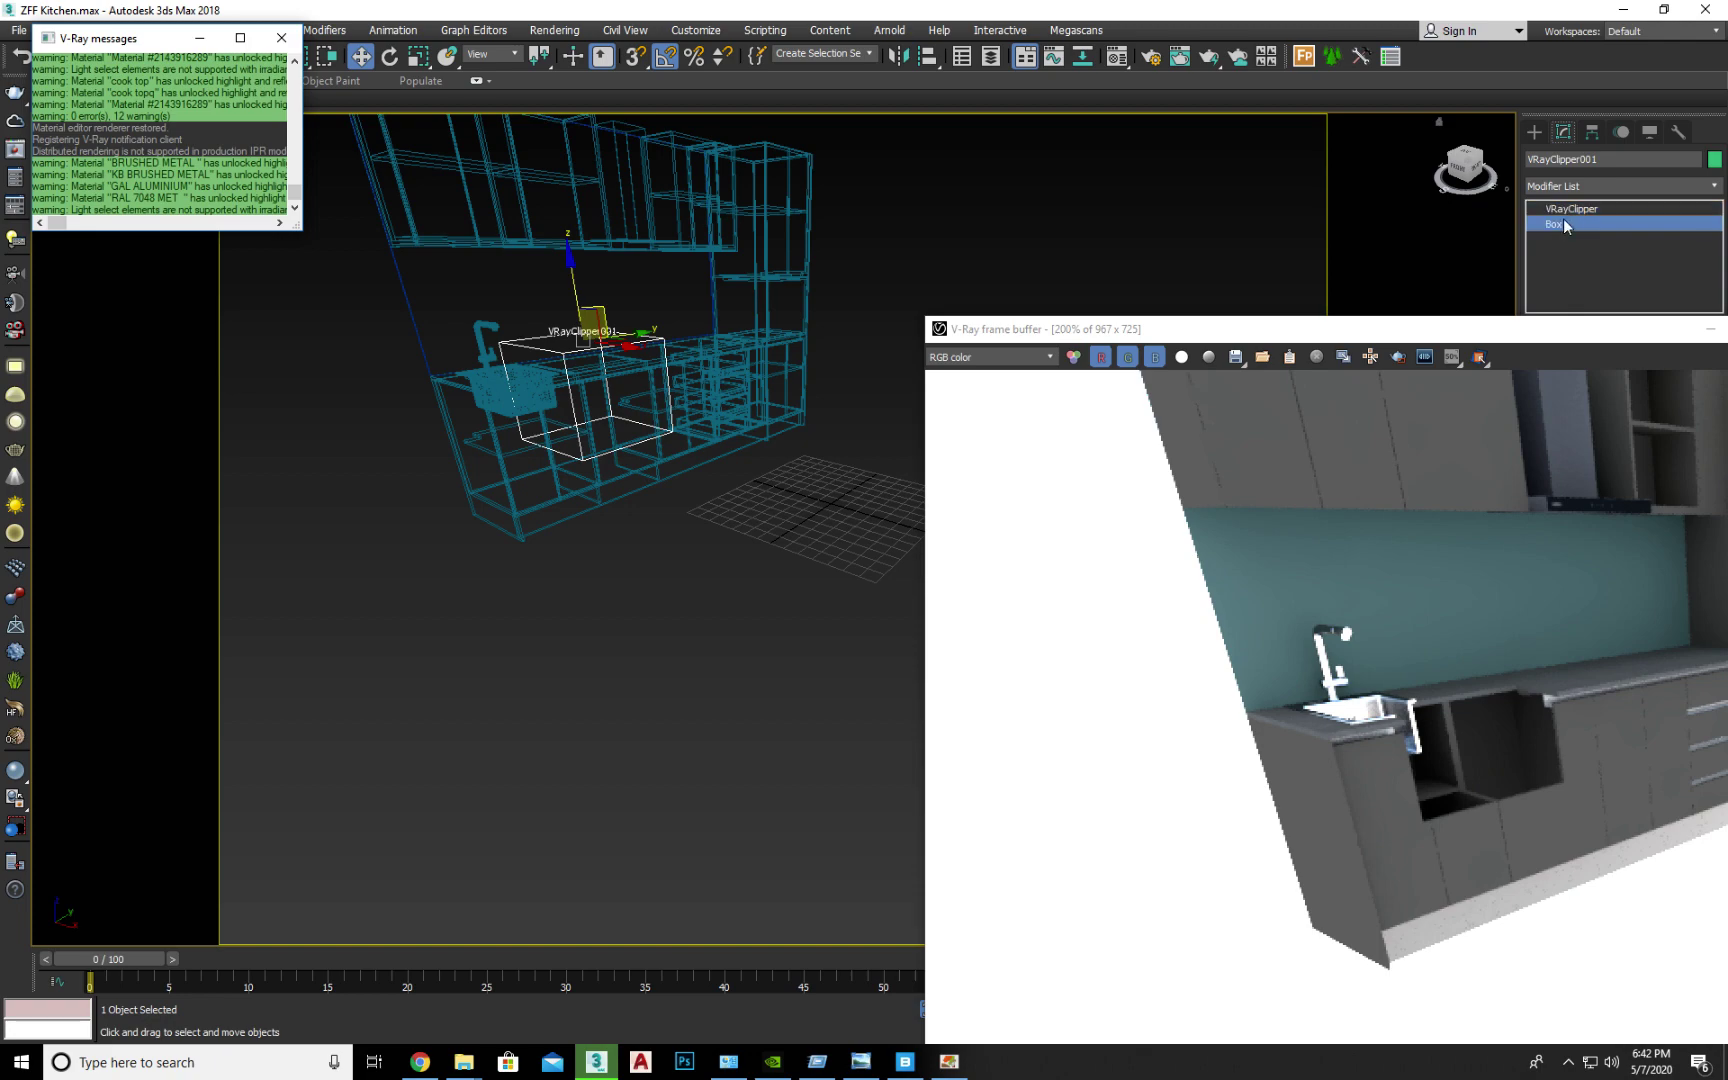
key(F3)
mouse_move(629, 335)
mouse_down()
mouse_move(689, 323)
mouse_move(561, 384)
mouse_up()
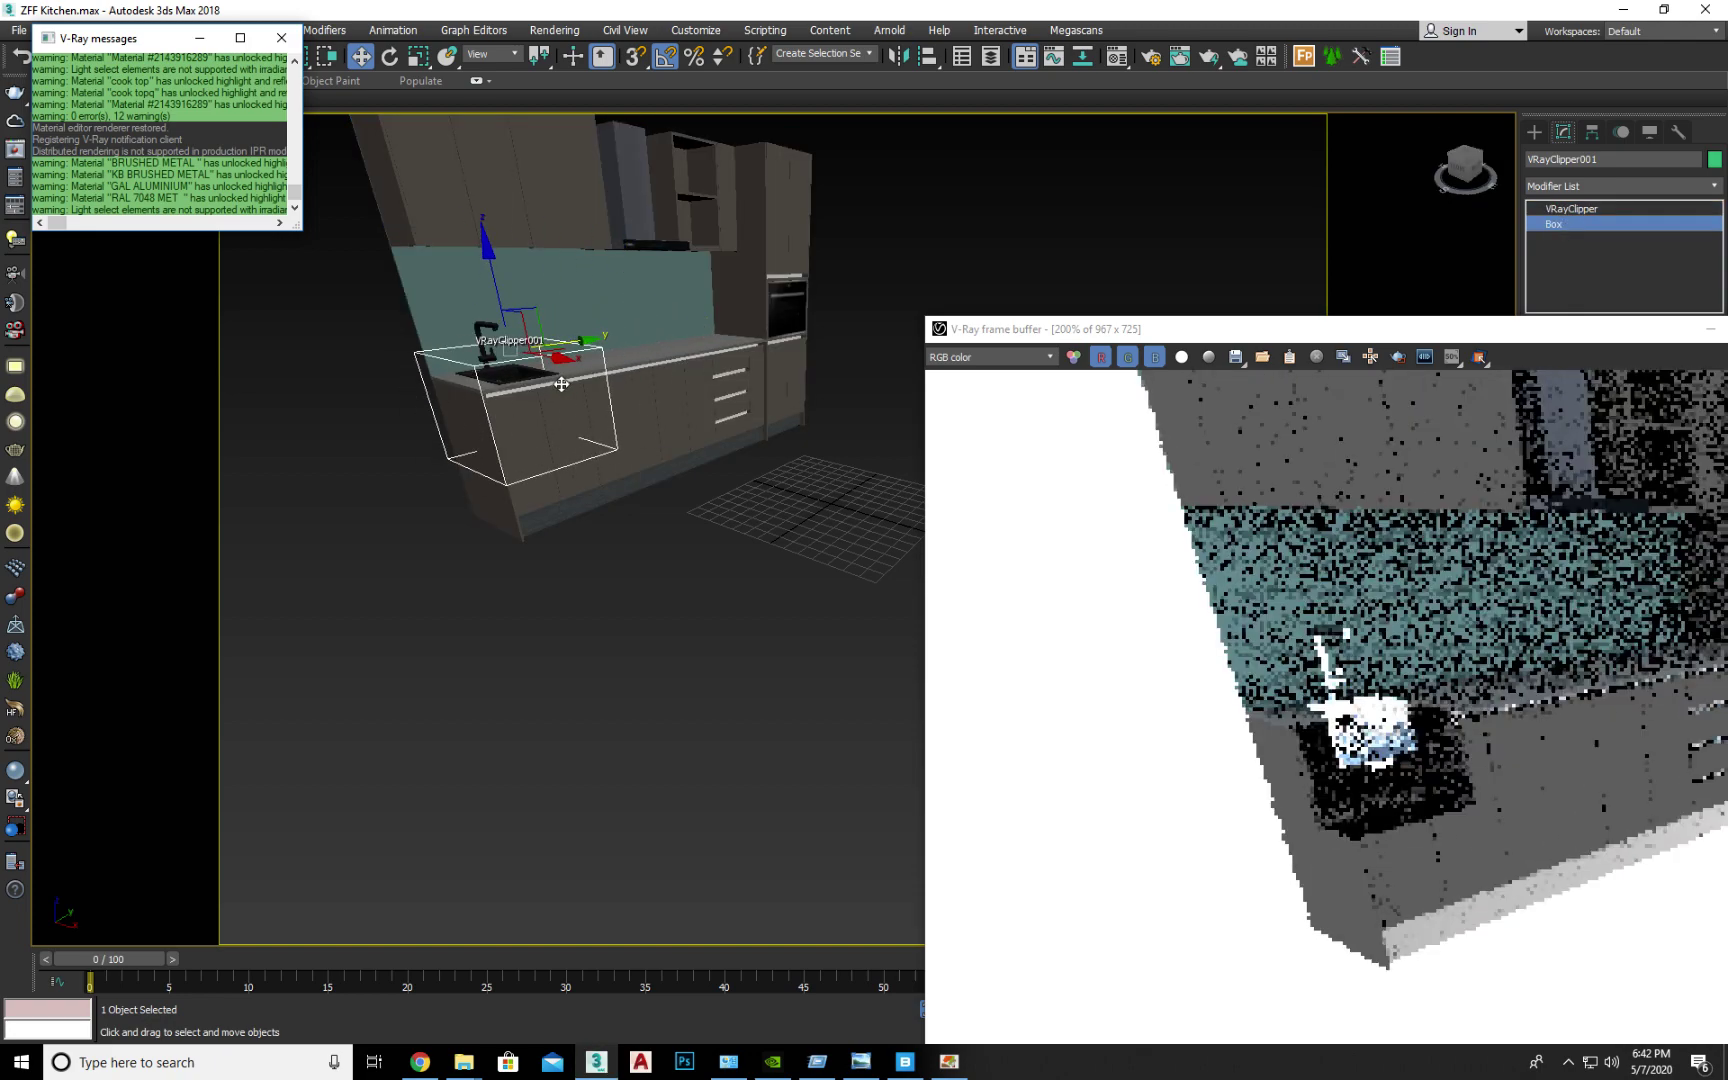
alt+middle_drag(561, 384, 600, 530)
middle_drag(675, 369, 503, 401)
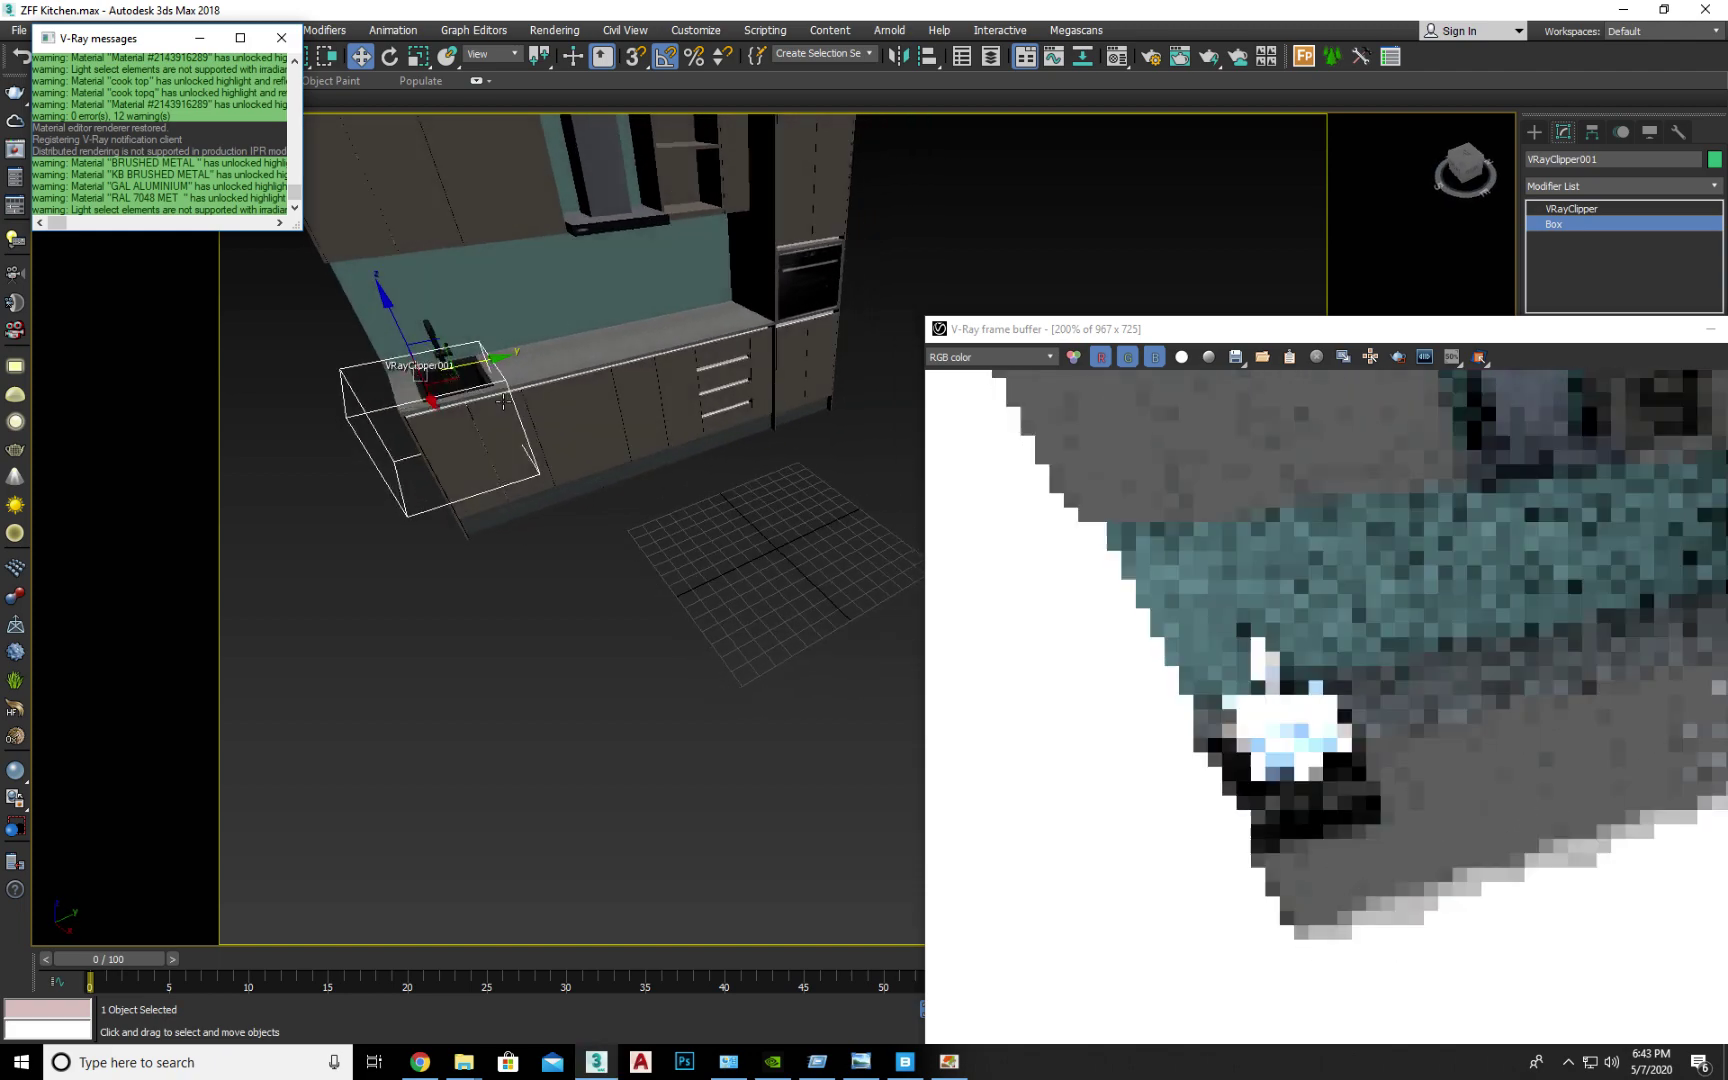
scroll(503, 402, up, 3)
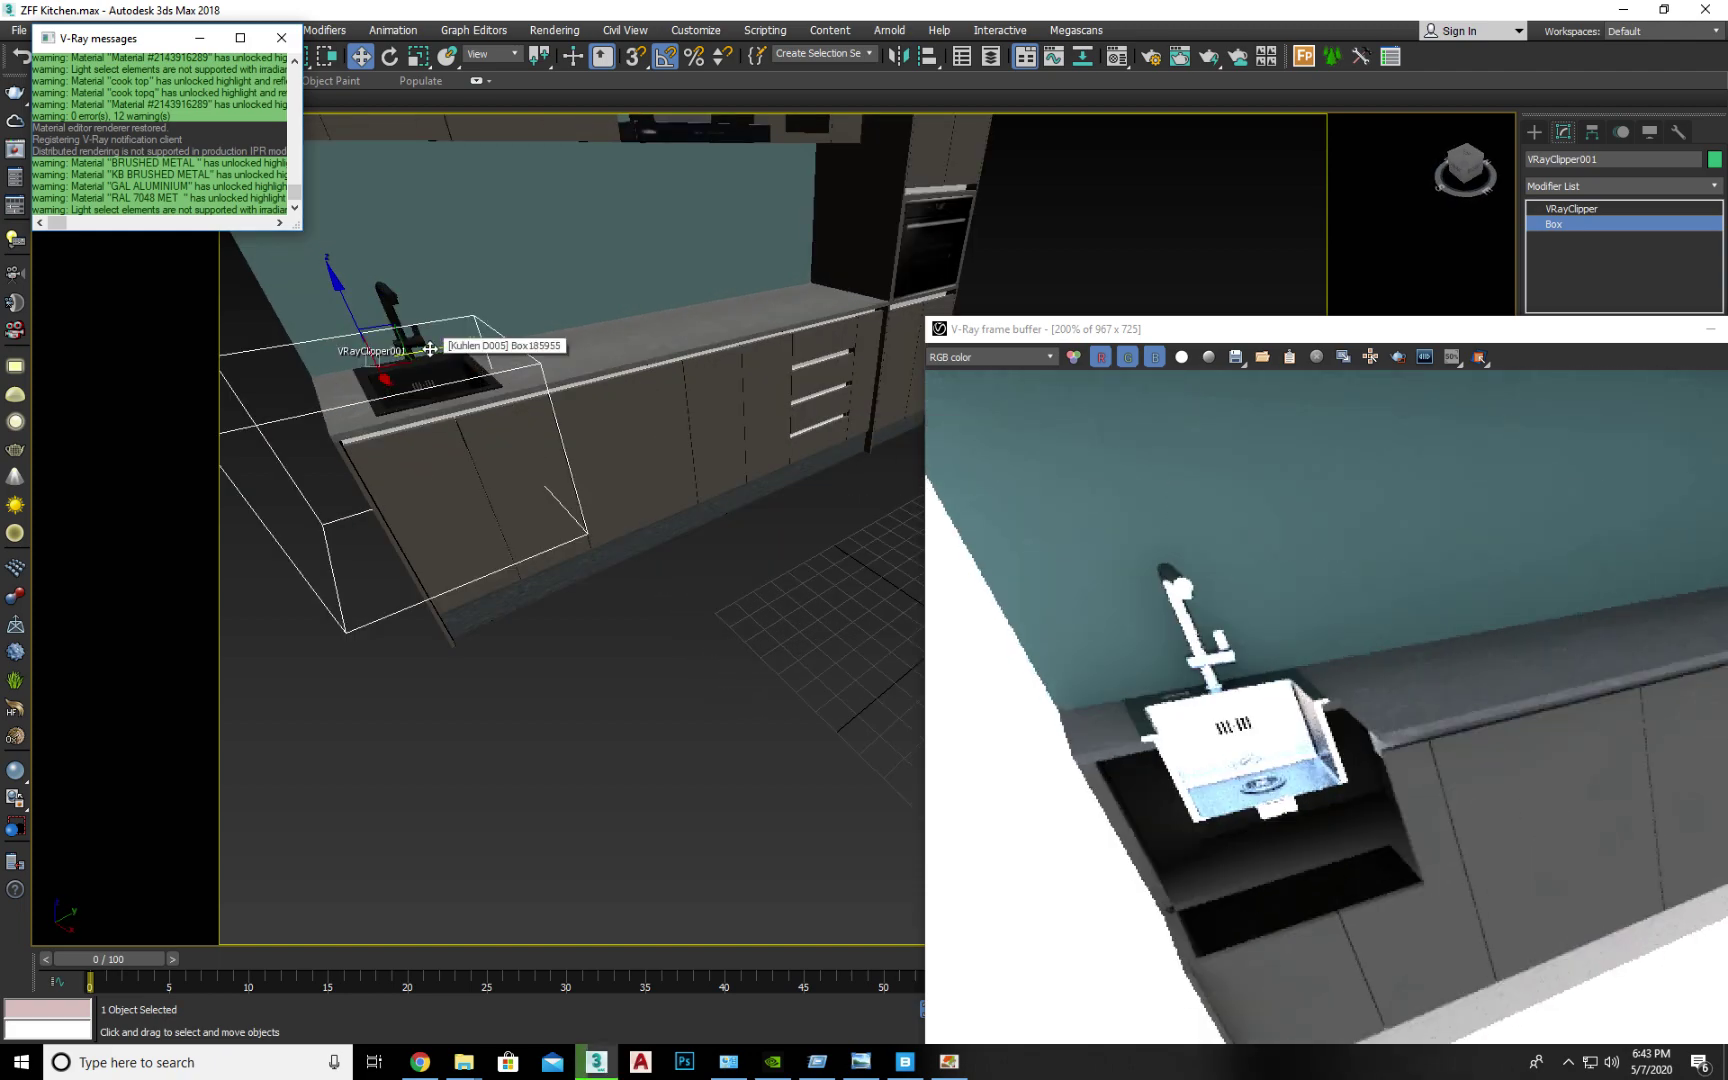
Move the clipper box off the sink to the front base of the lower cabinets and lower it slightly.
drag(430, 349, 576, 406)
scroll(570, 400, down, 3)
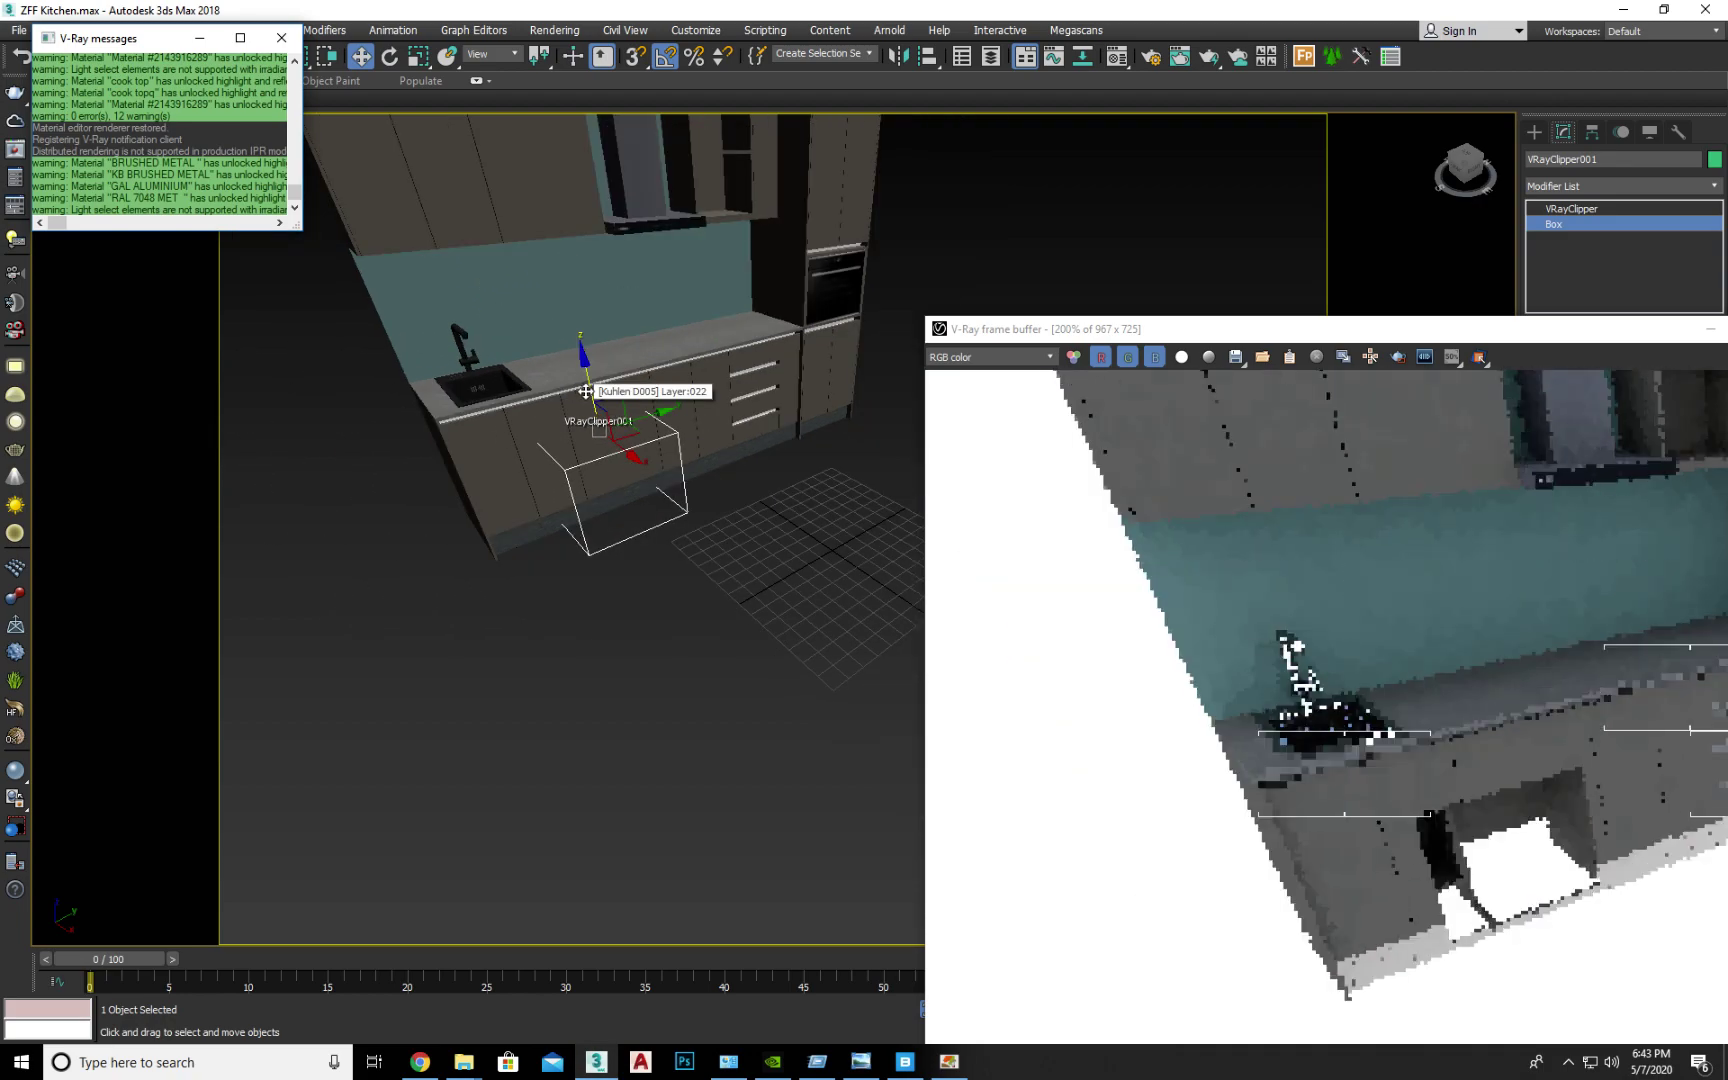
drag(603, 375, 605, 407)
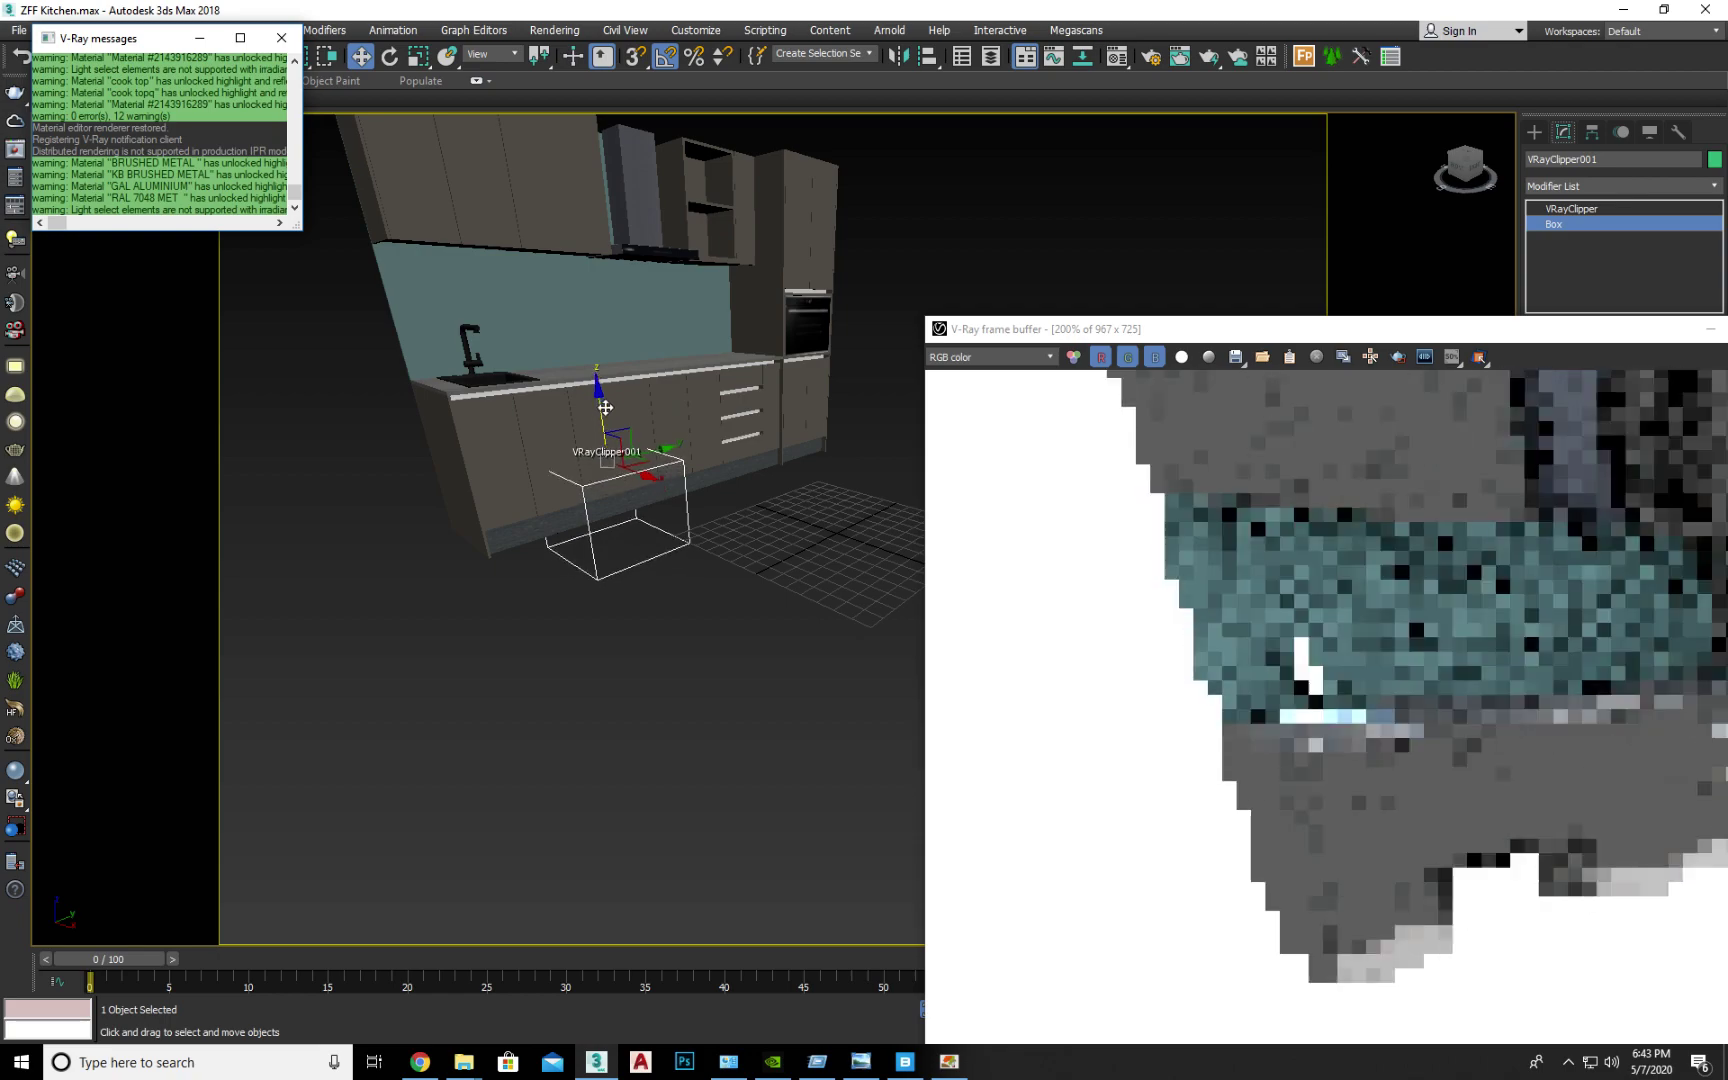
Move the clipper box up to the tall oven cabinet and stretch it horizontally with non-uniform scale.
alt+middle_drag(654, 397, 475, 517)
drag(436, 519, 771, 287)
middle_drag(771, 287, 610, 470)
scroll(602, 428, down, 4)
key(r)
drag(619, 477, 541, 491)
alt+middle_drag(541, 491, 557, 467)
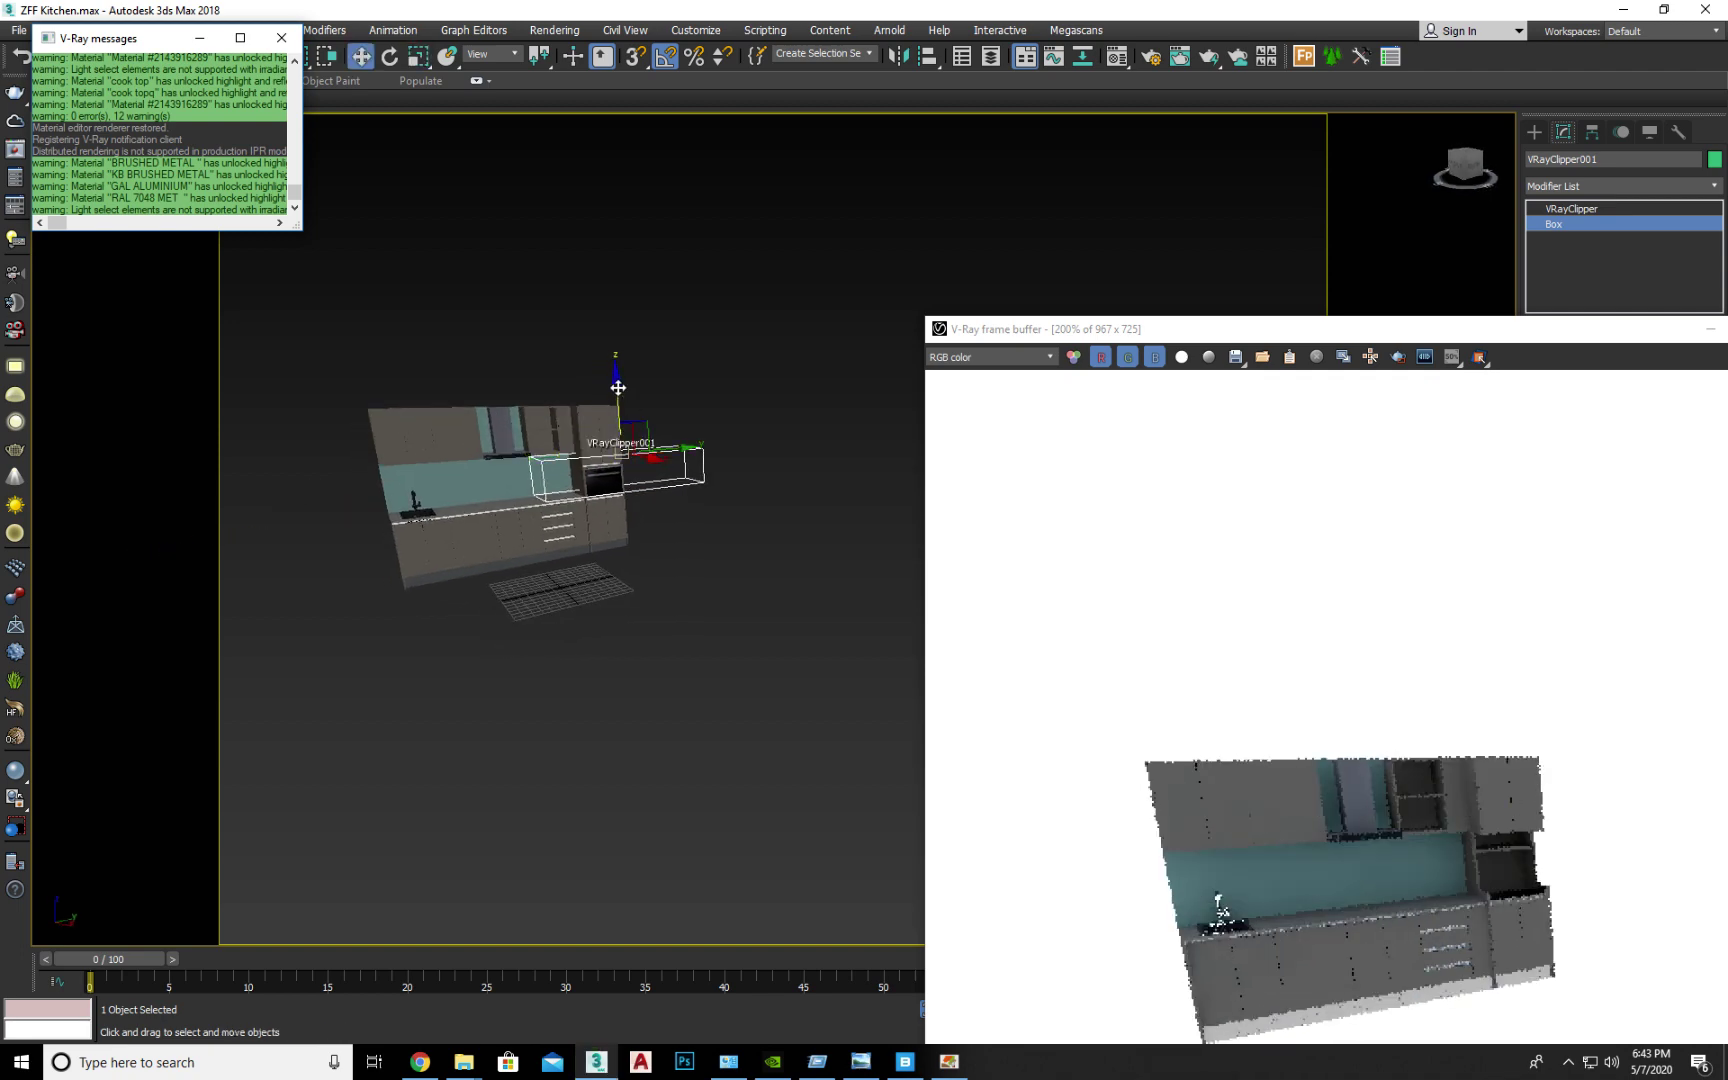
Lower the clipper box along Z and scale it taller to cut through the drawers and the tall cabinet's lower part.
drag(617, 386, 621, 417)
alt+middle_drag(621, 417, 633, 540)
scroll(593, 502, up, 3)
key(r)
drag(654, 360, 660, 282)
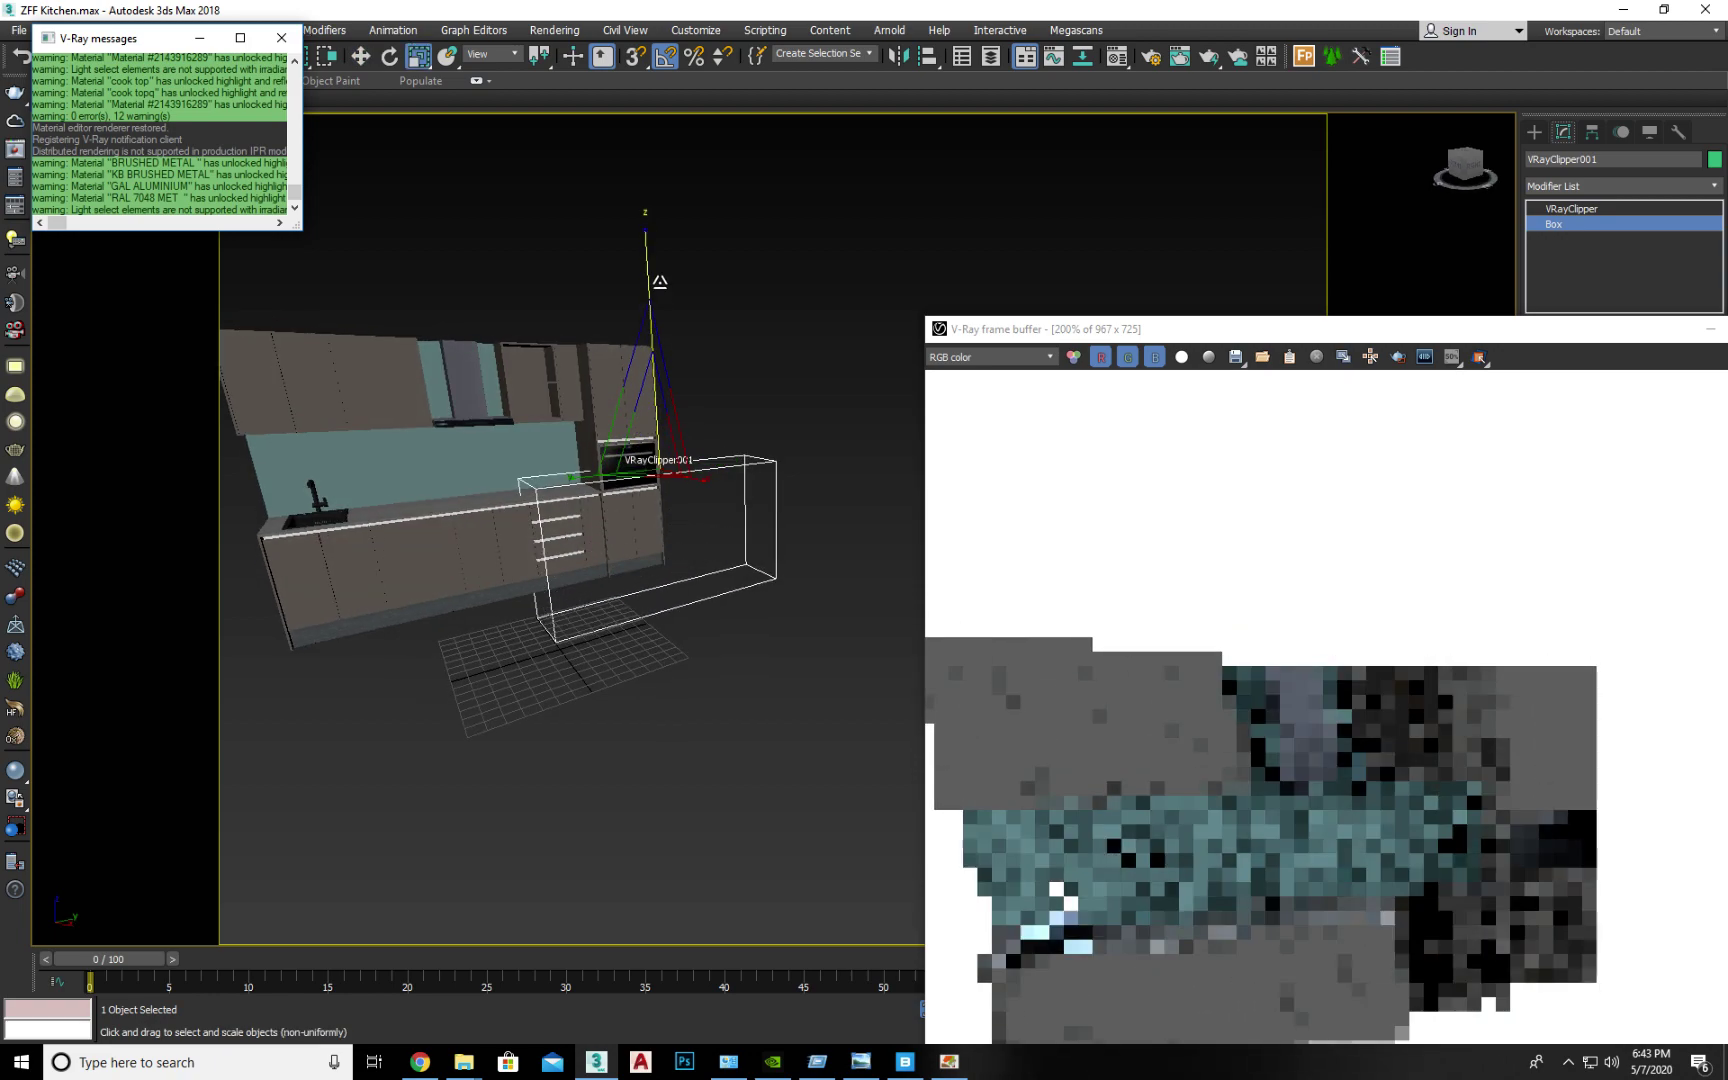
alt+middle_drag(662, 450, 666, 430)
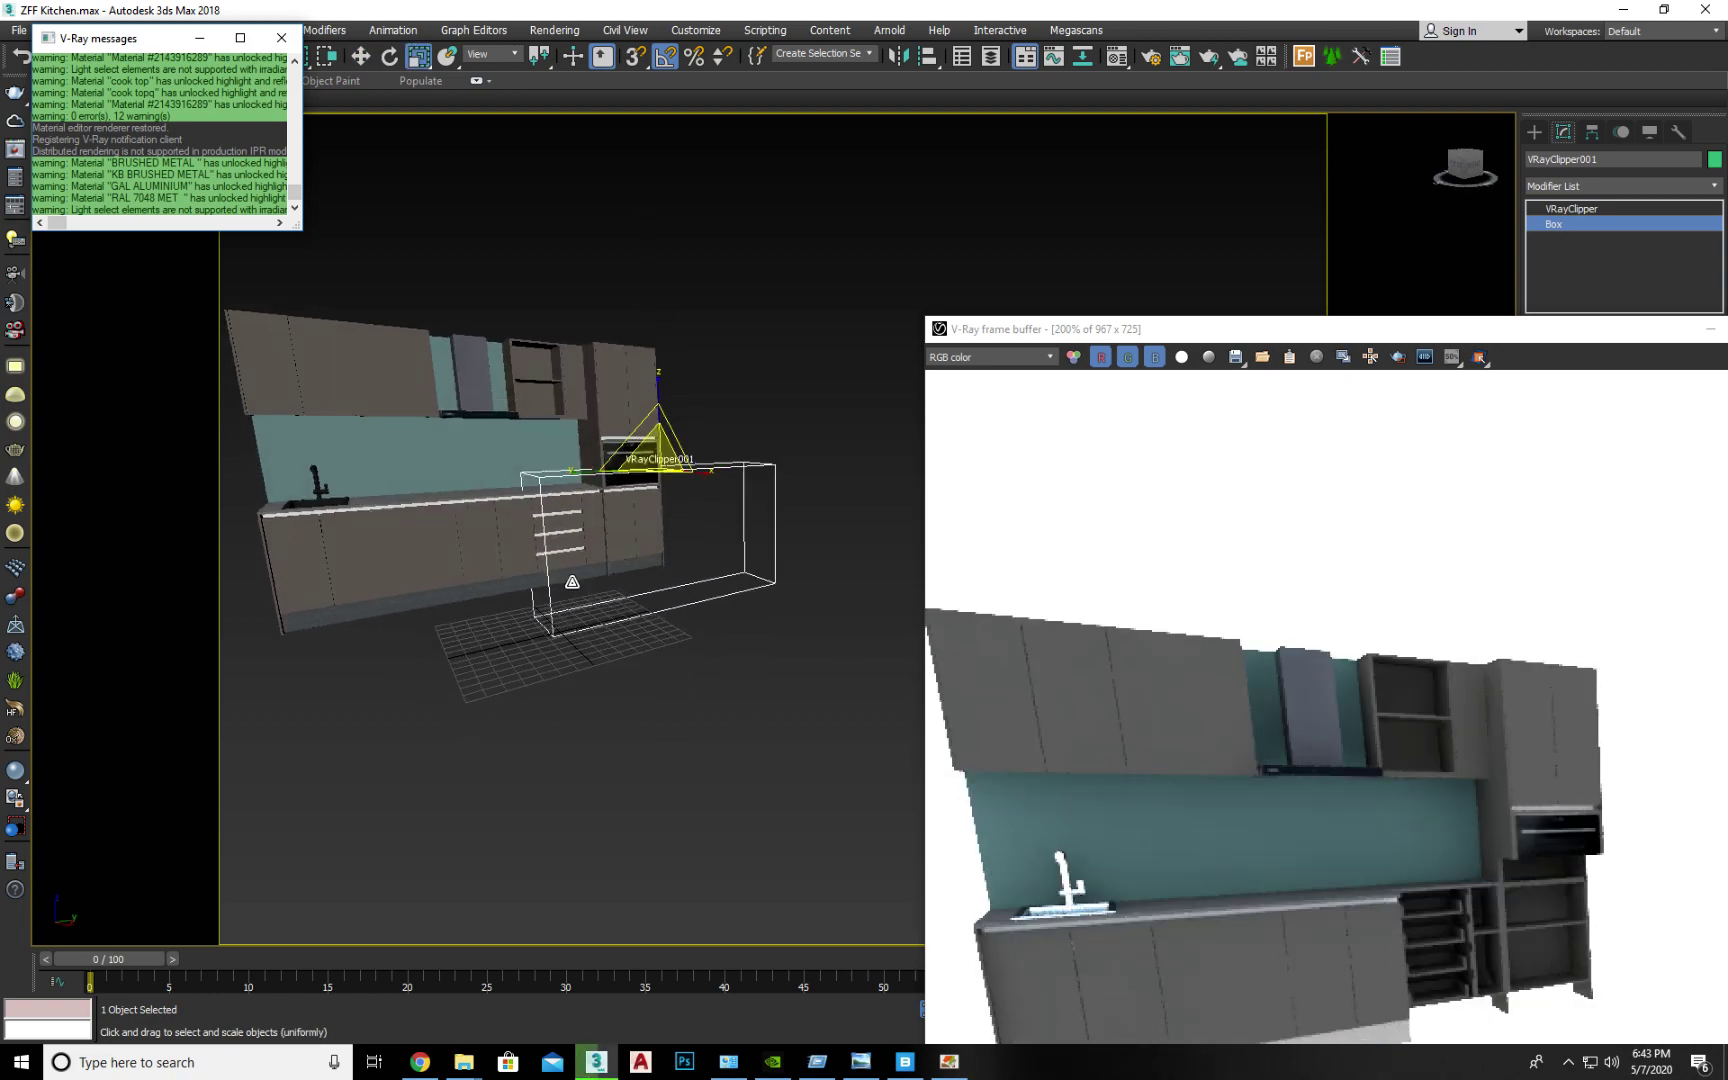
Examine the cut drawers and oven cabinet up close in the live render, and minimize the frame buffer.
scroll(541, 548, up, 5)
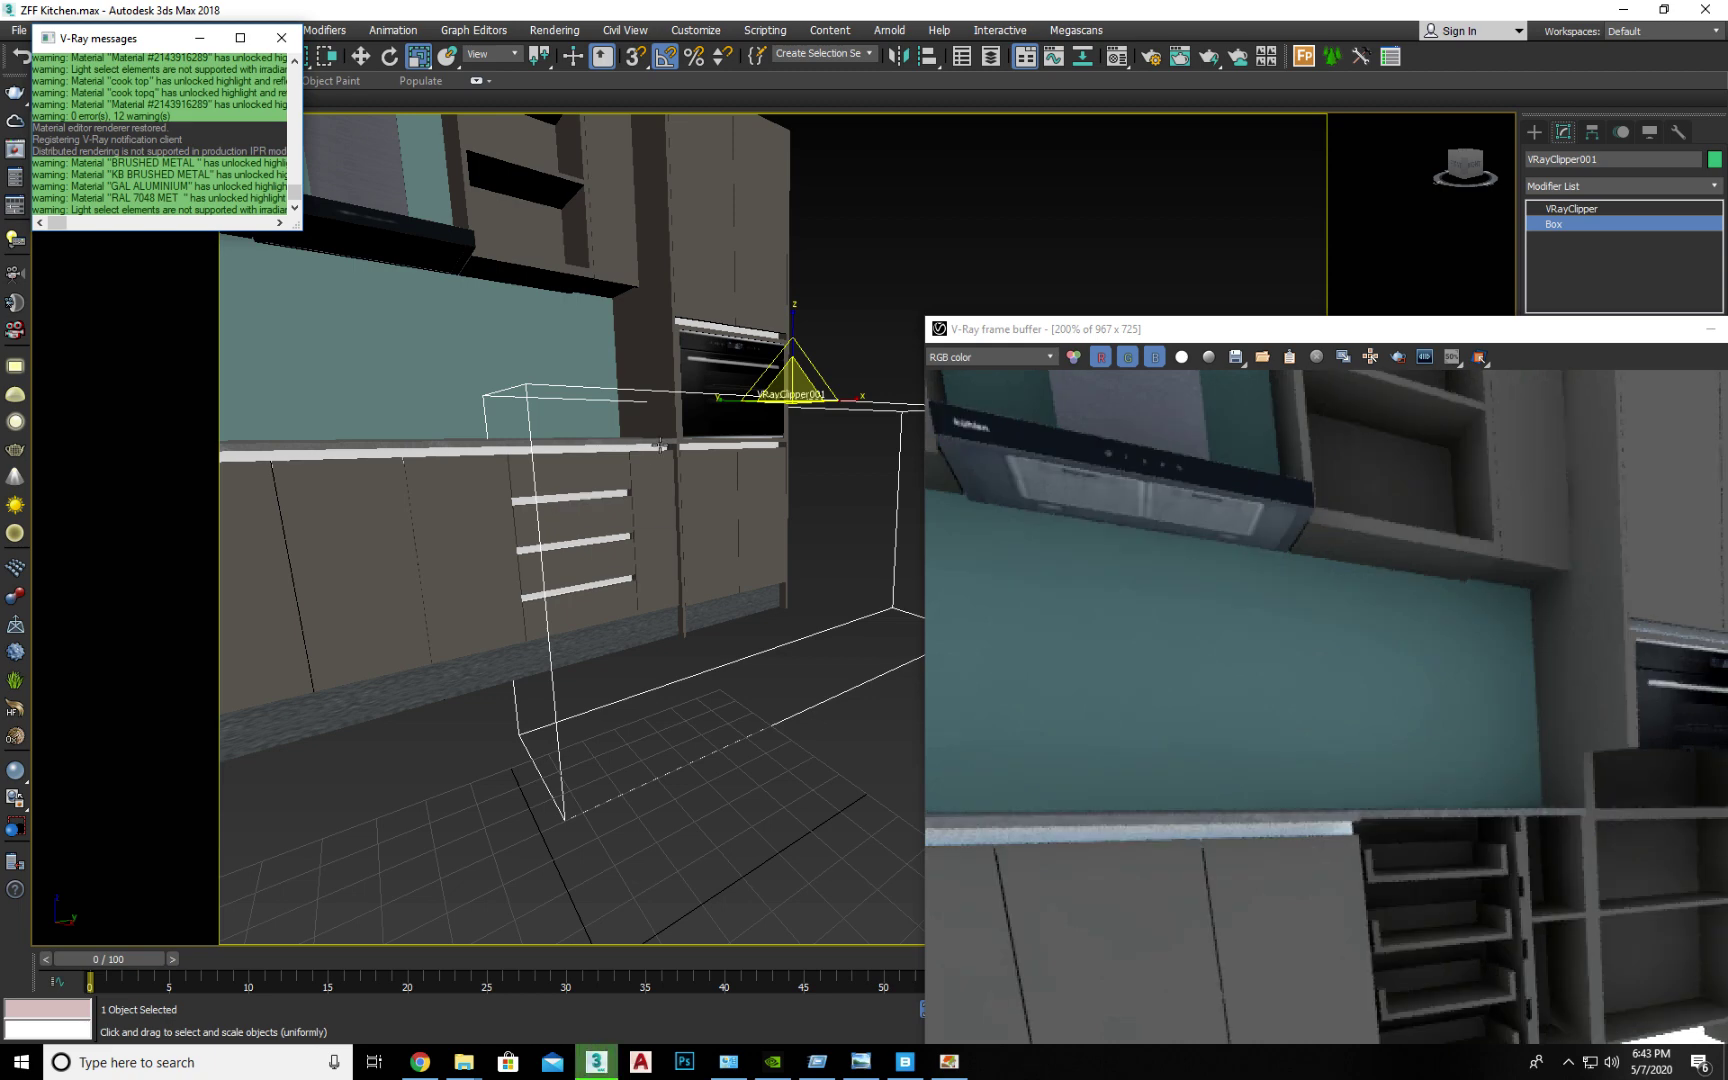
drag(1557, 338, 1142, 314)
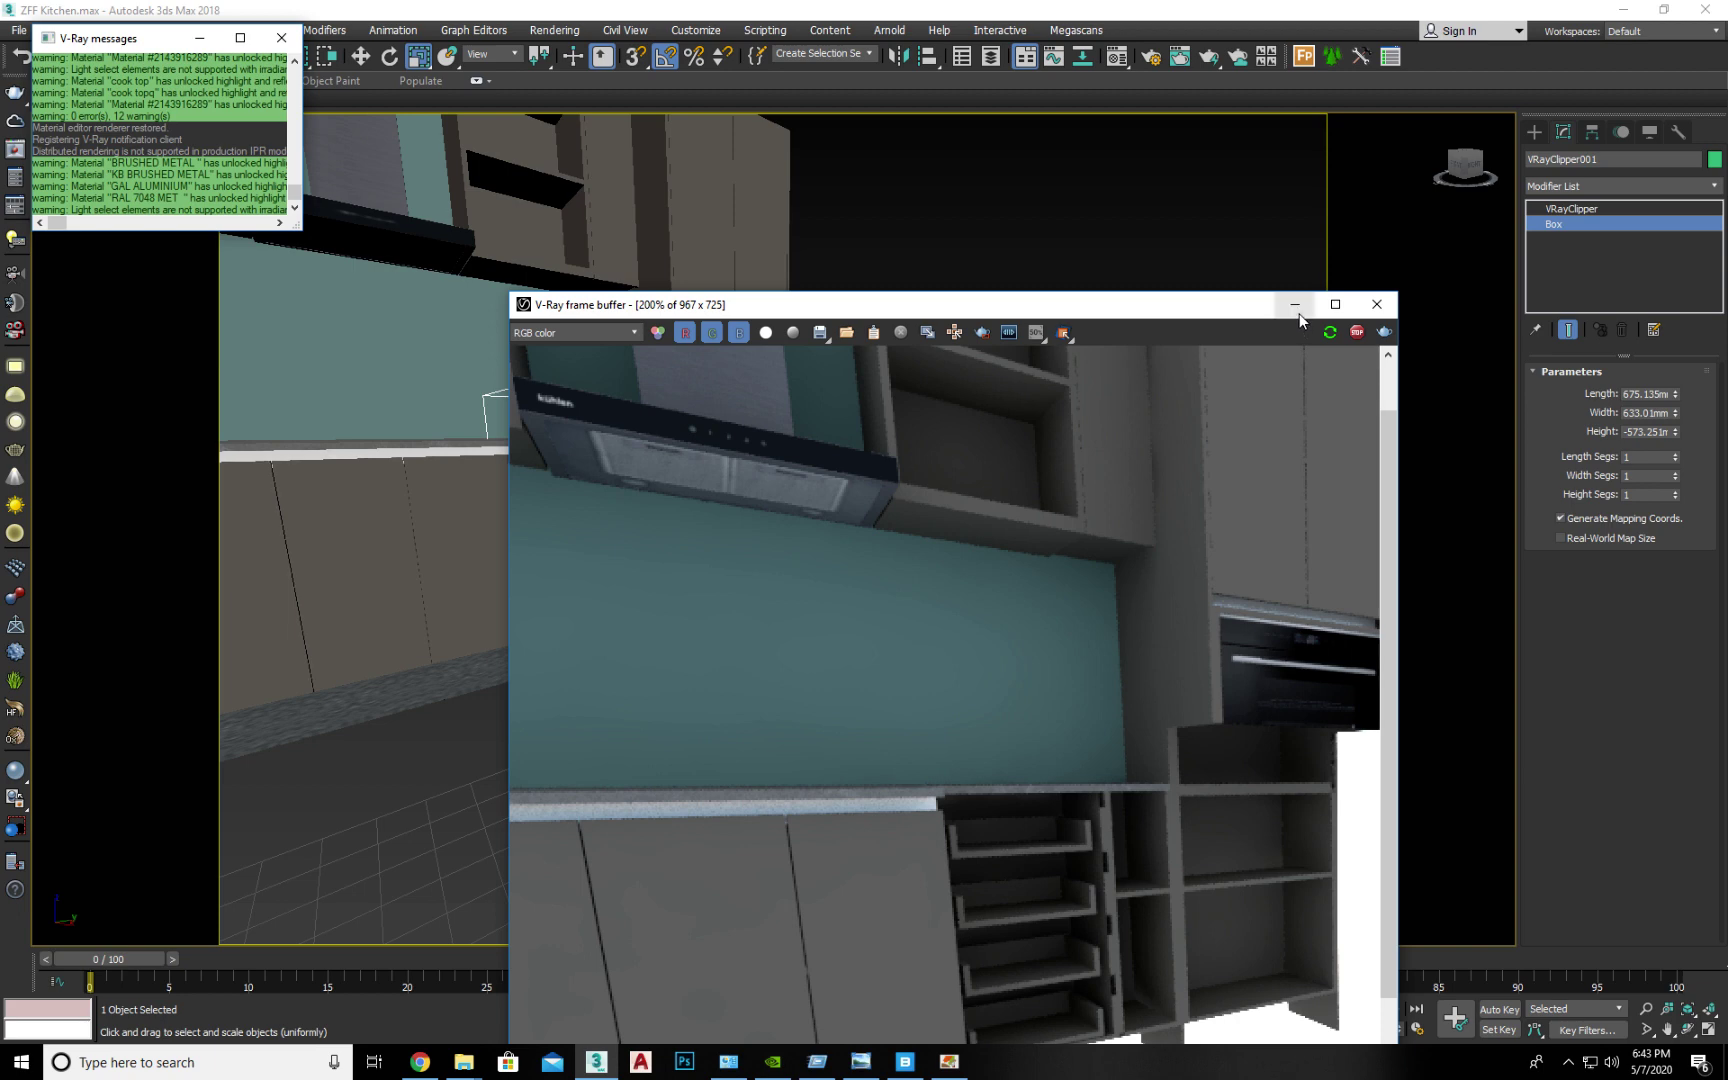
click(1295, 305)
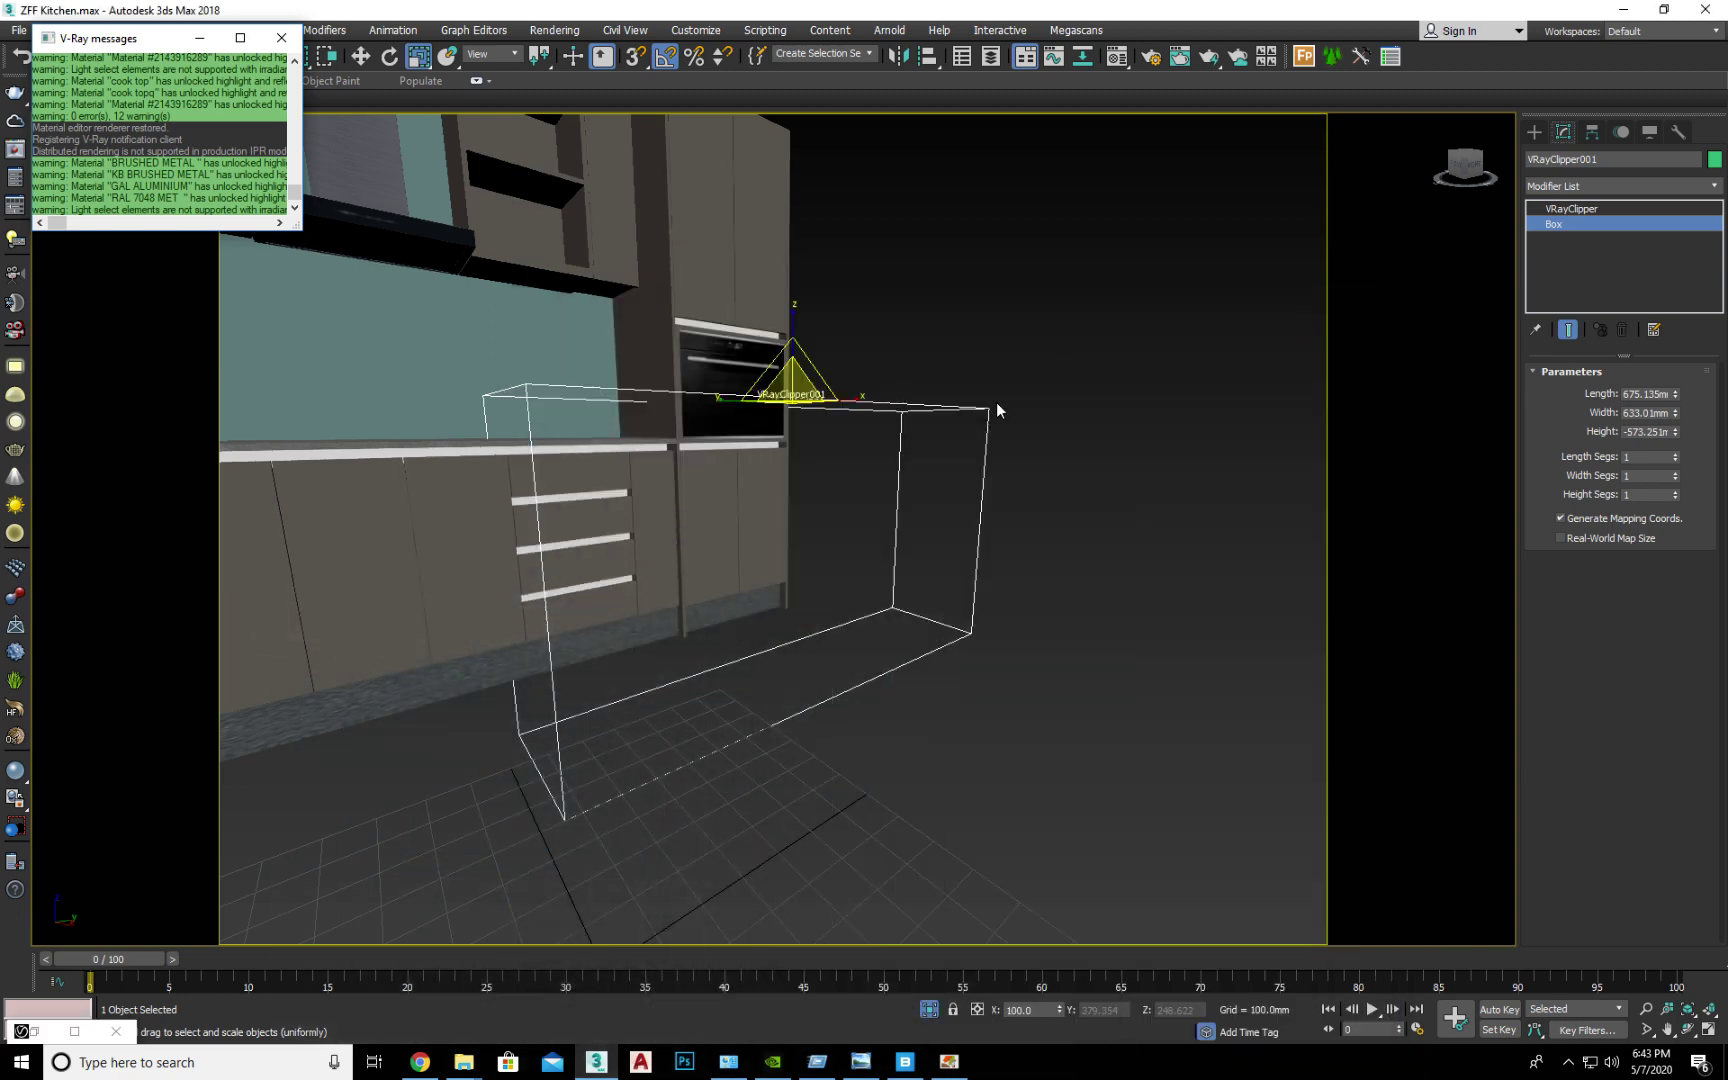
Turn off Affect lights on the VRayClipper modifier and close the V-Ray messages window.
click(1577, 210)
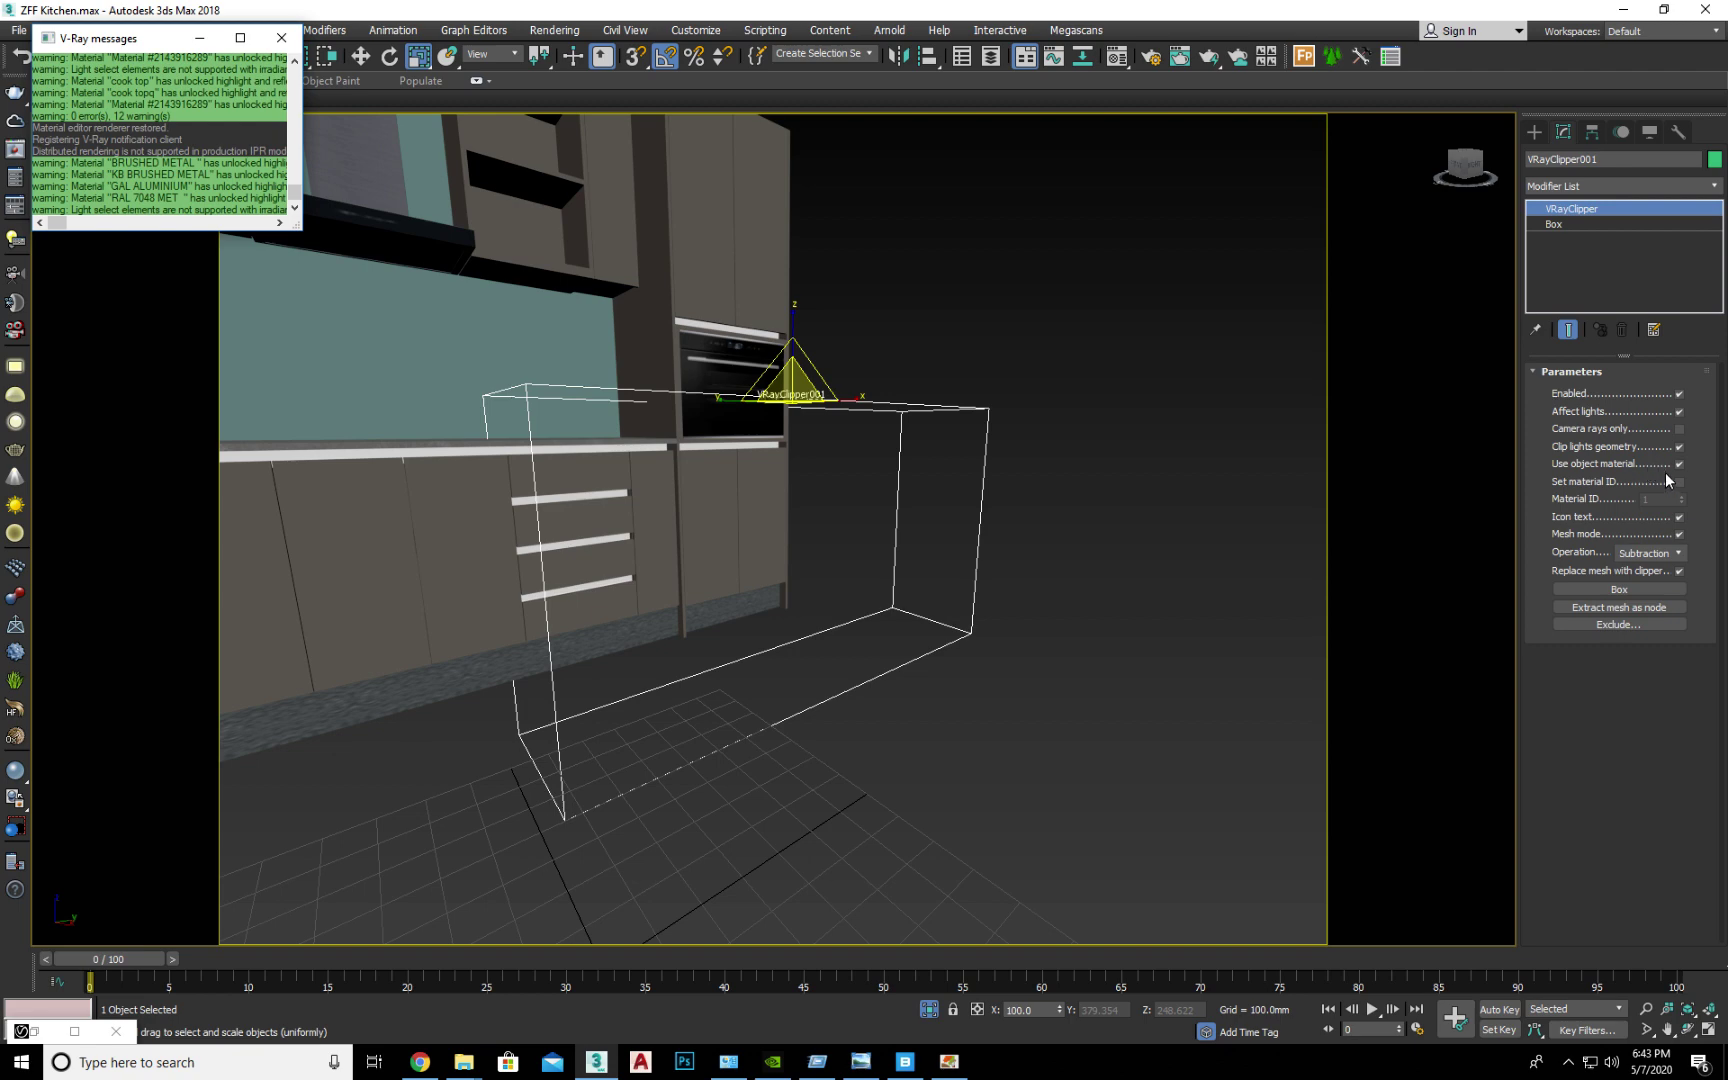
click(1681, 412)
scroll(740, 450, down, 4)
alt+middle_drag(740, 450, 857, 528)
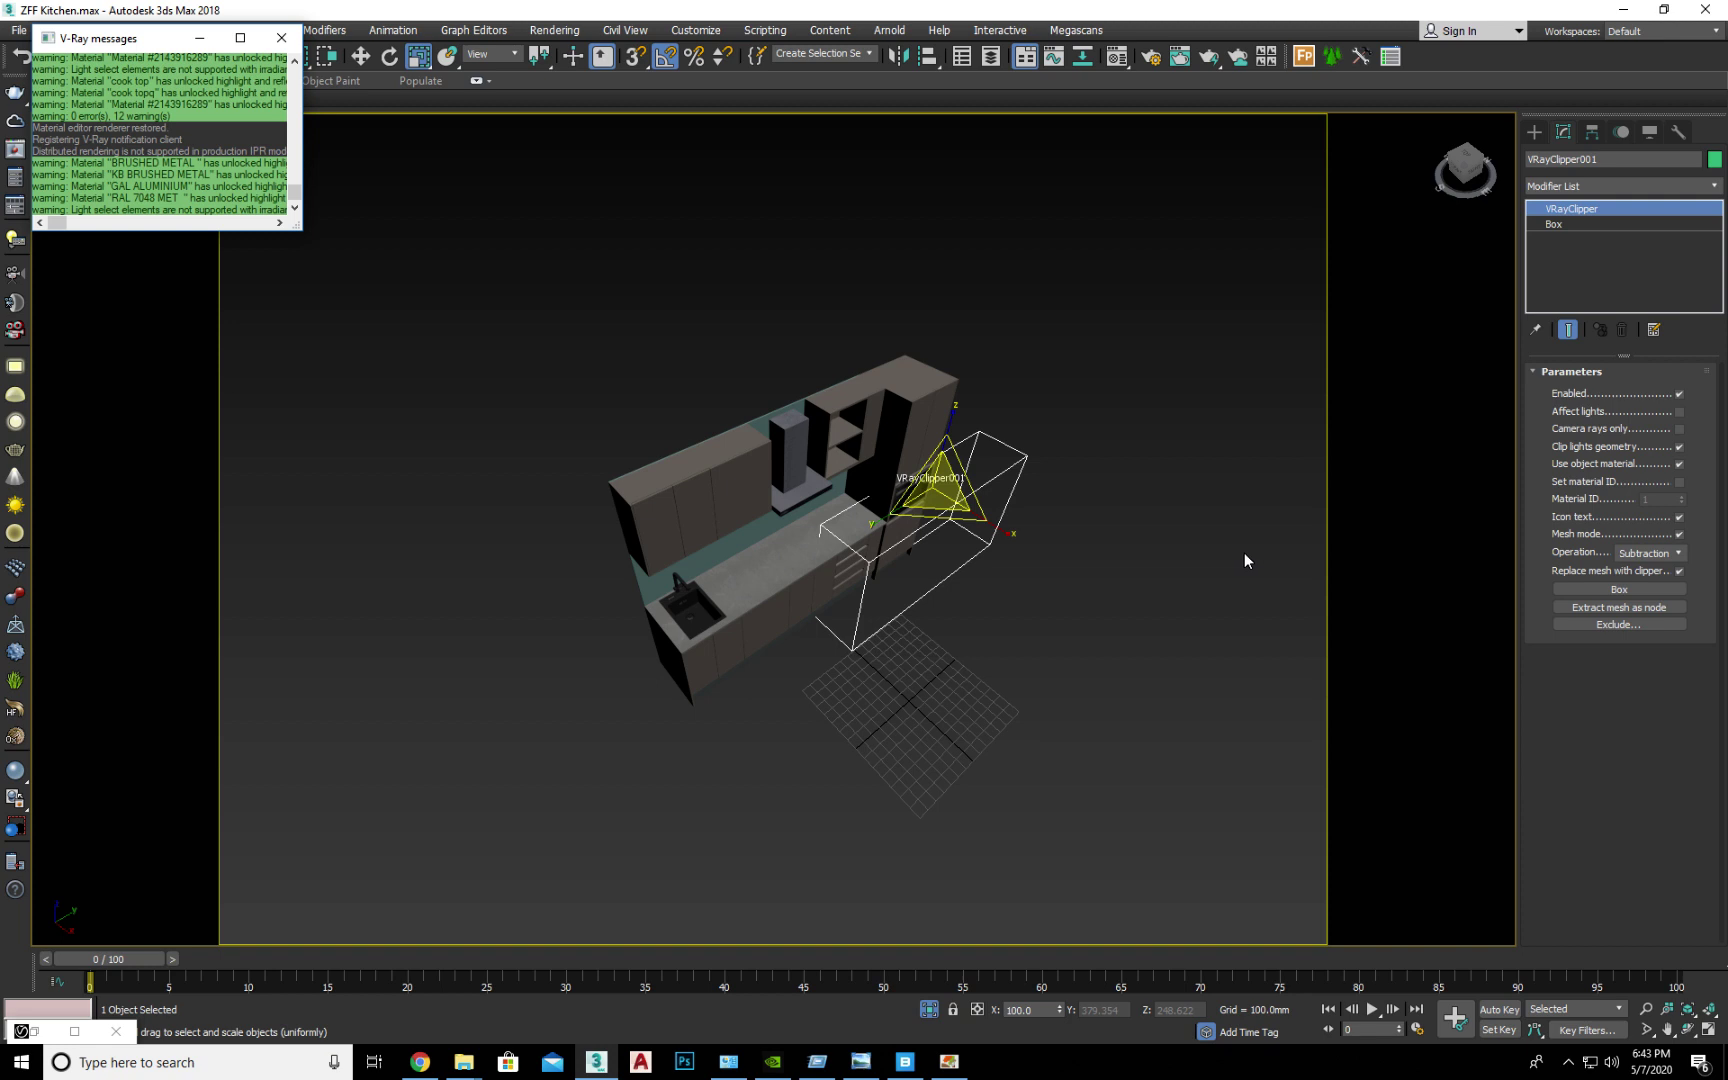
click(281, 37)
middle_drag(971, 572, 971, 602)
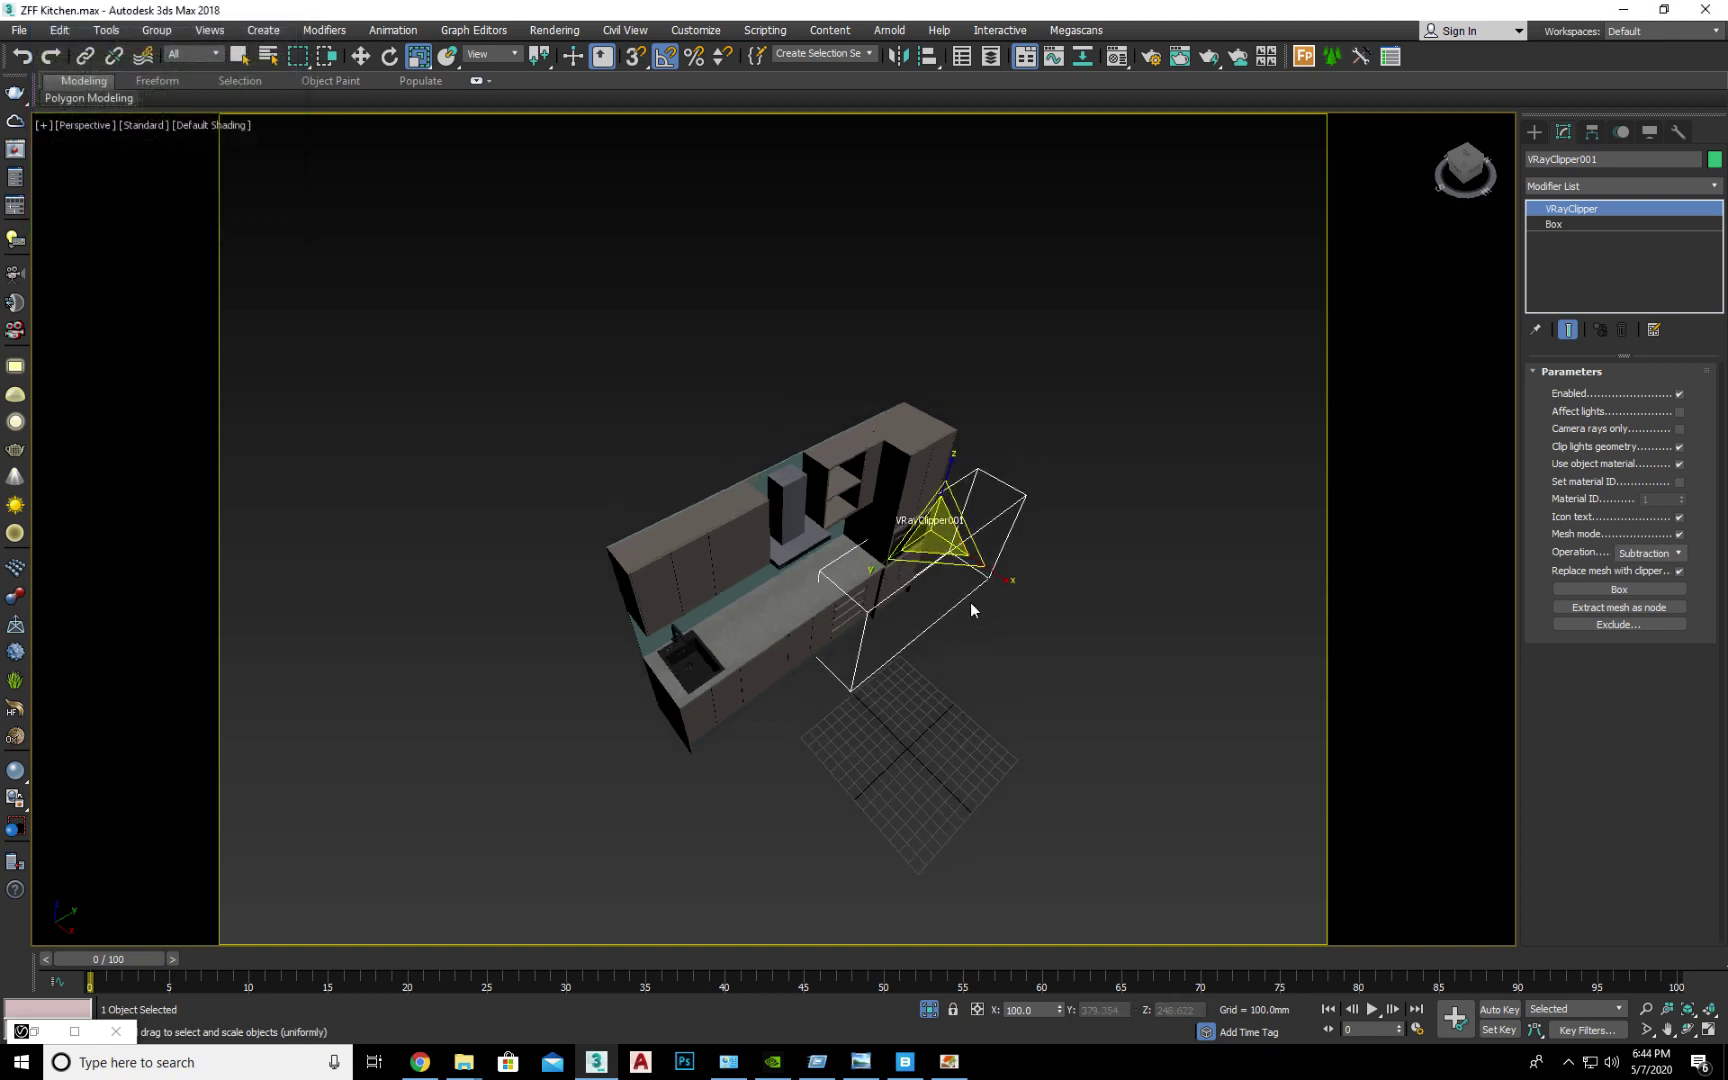